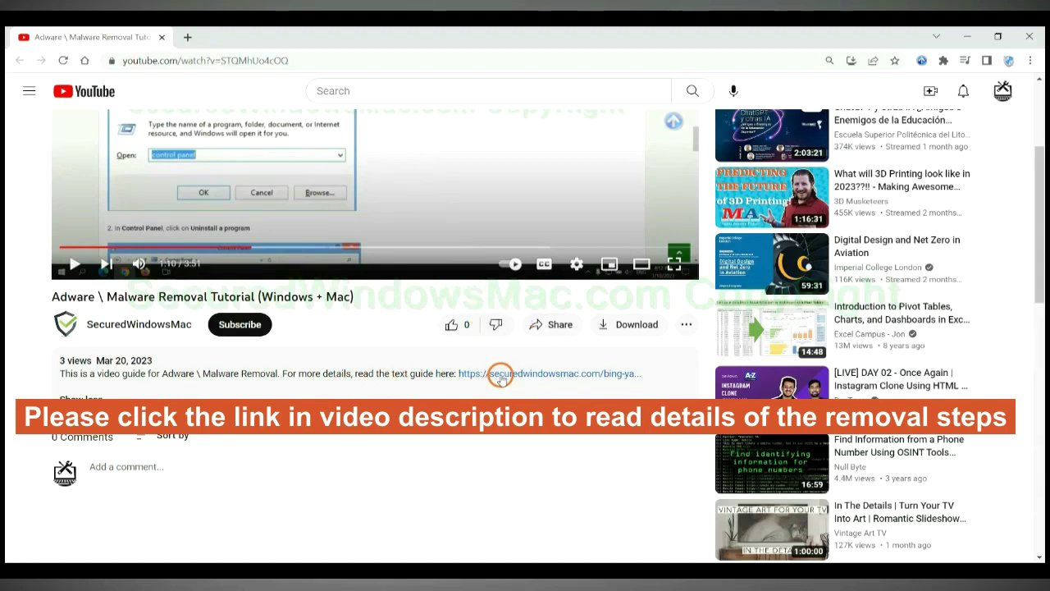
Step: Open the securedwindowsmac.com Bing/Yahoo redirect removal guide from the video description in a new tab
{"action": "left_click", "coordinate": [500, 376]}
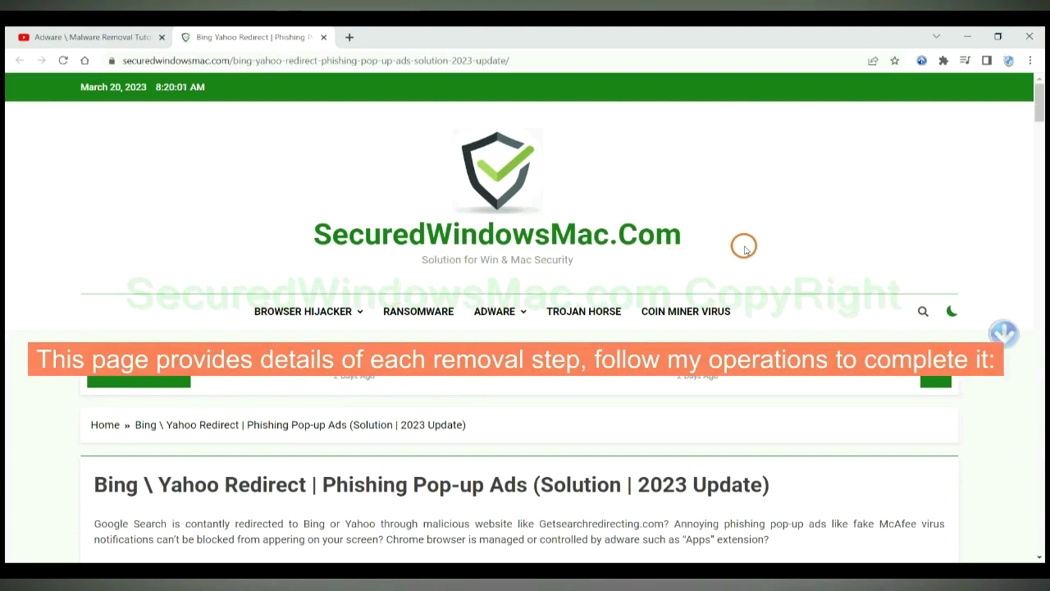
Step: Scroll the guide down to the Instant Automatic Removal section
{"action": "scroll", "coordinate": [744, 247], "scroll_direction": "down", "scroll_amount": 2}
{"action": "scroll", "coordinate": [744, 248], "scroll_direction": "down", "scroll_amount": 5}
{"action": "scroll", "coordinate": [744, 247], "scroll_direction": "down", "scroll_amount": 5}
{"action": "scroll", "coordinate": [744, 248], "scroll_direction": "down", "scroll_amount": 5}
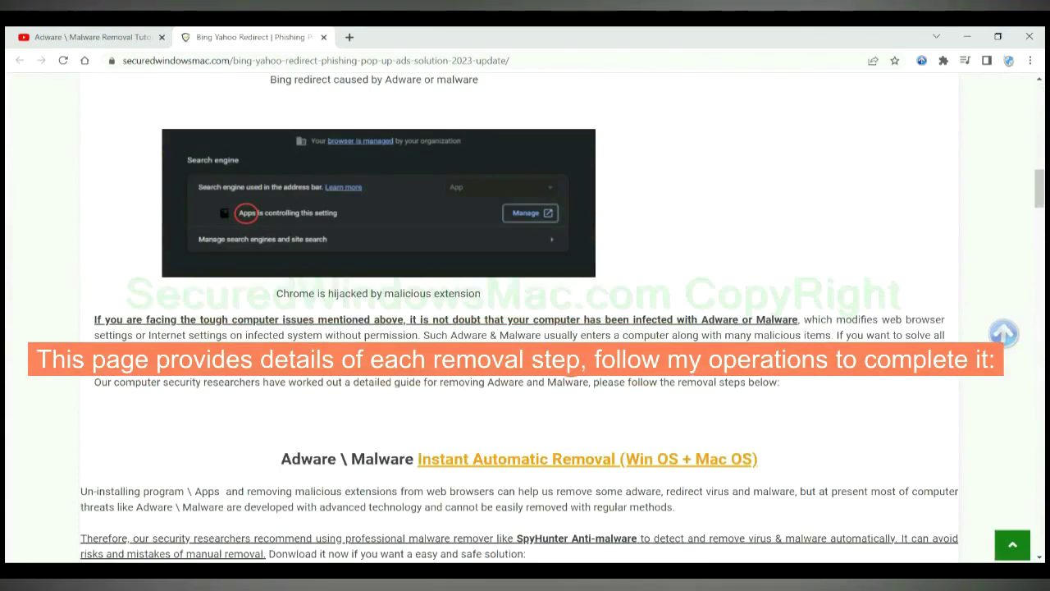
{"action": "scroll", "coordinate": [570, 364], "scroll_direction": "down", "scroll_amount": 2}
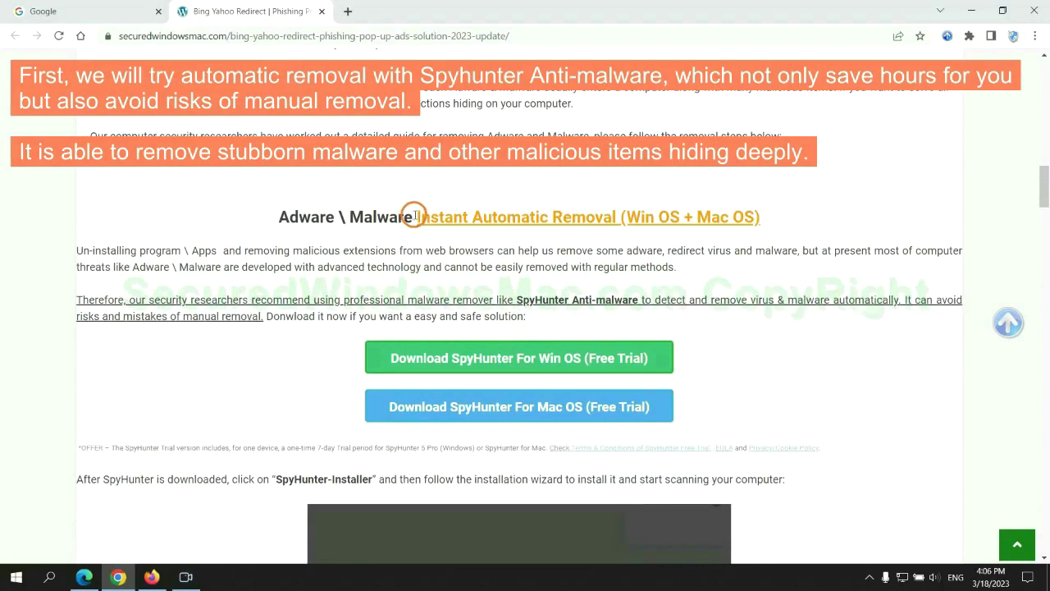
{"action": "left_click_drag", "start_coordinate": [415, 216], "coordinate": [617, 217]}
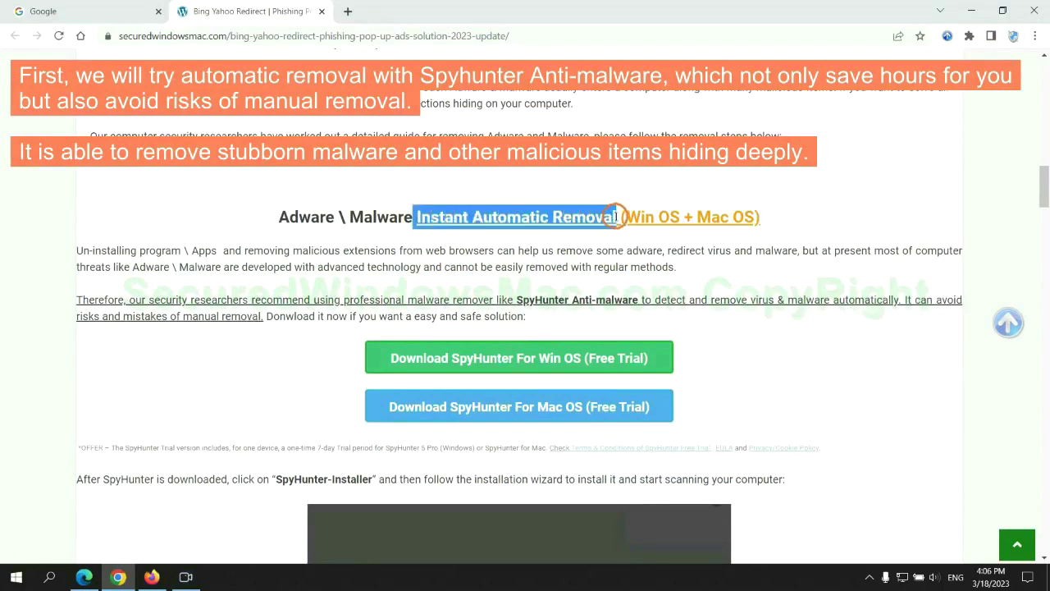
{"action": "left_click", "coordinate": [524, 184]}
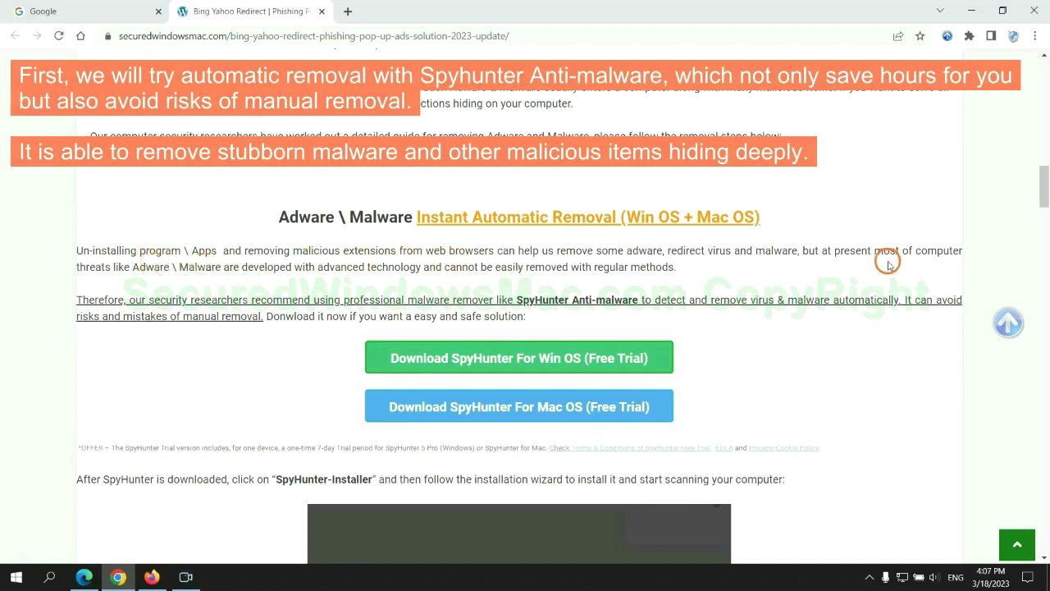
Step: Download the SpyHunter For Win OS installer and keep it despite the download warning
{"action": "scroll", "coordinate": [518, 304], "scroll_direction": "down", "scroll_amount": 1}
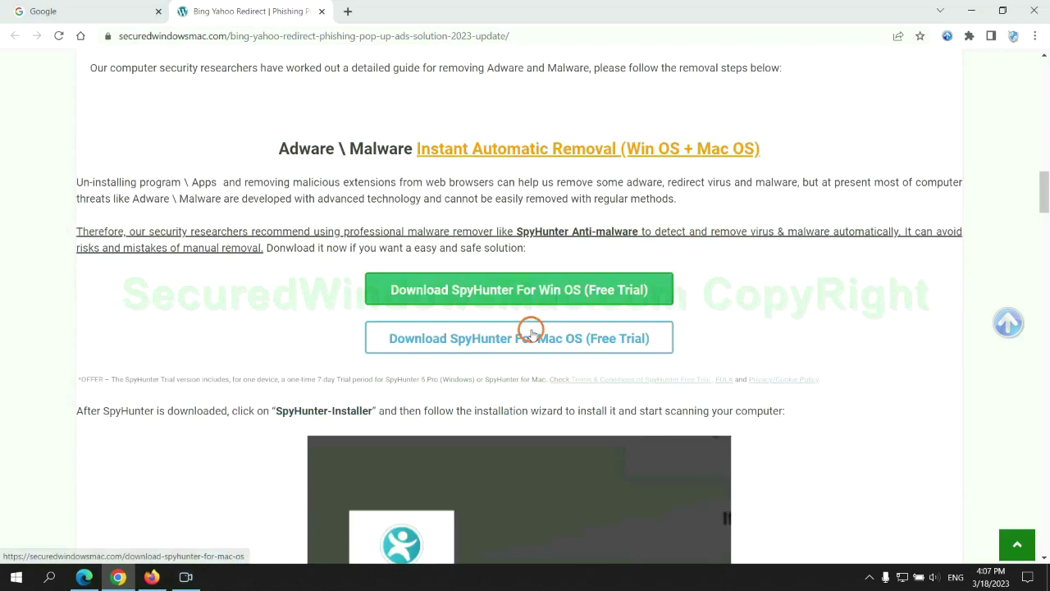
{"action": "scroll", "coordinate": [530, 331], "scroll_direction": "down", "scroll_amount": 1}
{"action": "scroll", "coordinate": [523, 320], "scroll_direction": "down", "scroll_amount": 1}
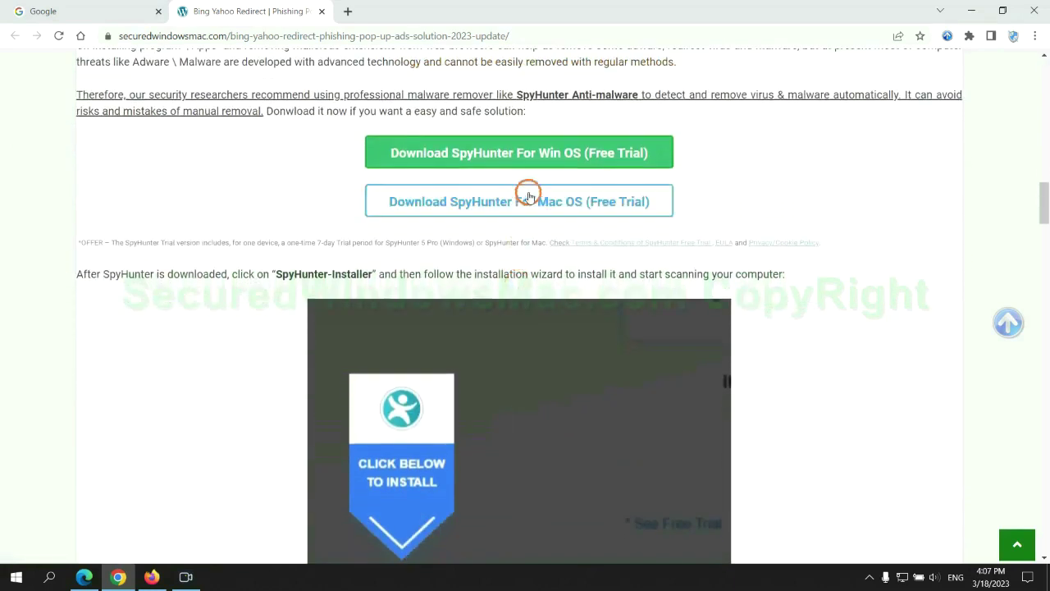
{"action": "left_click", "coordinate": [530, 157]}
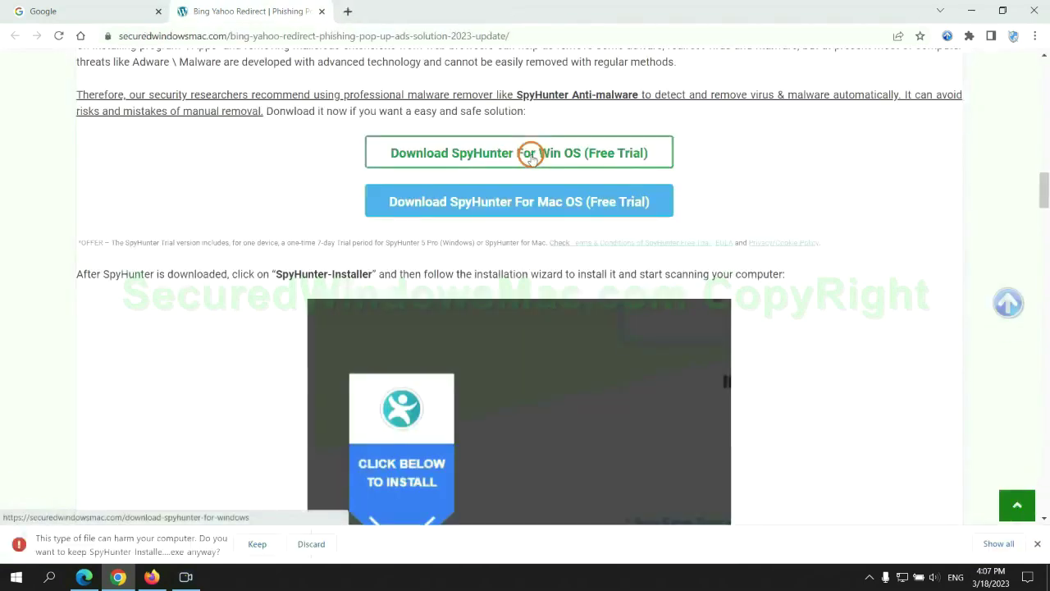
{"action": "left_click", "coordinate": [255, 542]}
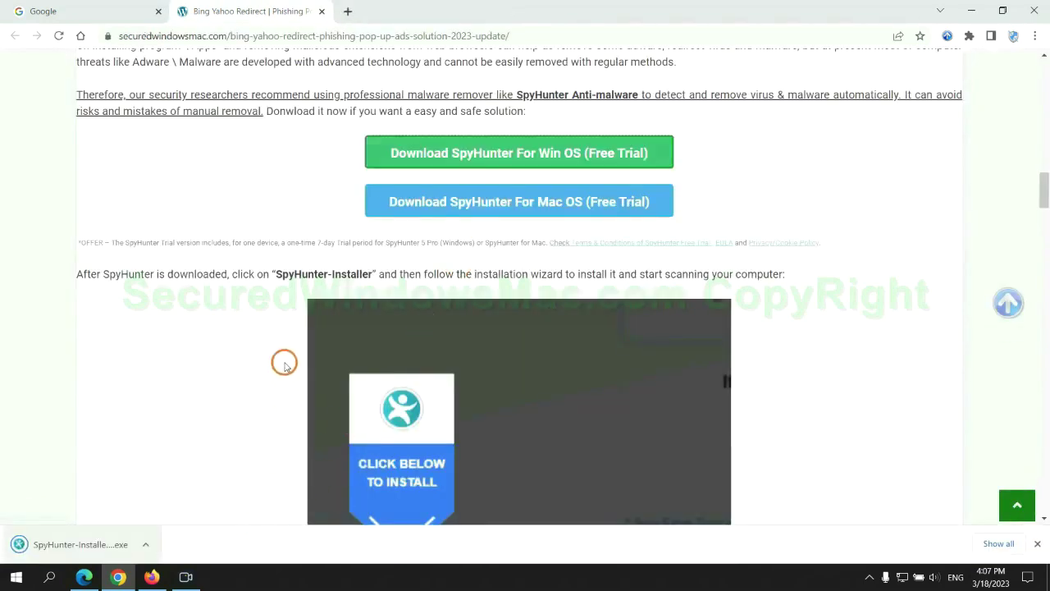
Step: Install SpyHunter 5 accepting the EULA, run the scan, and choose FREE Trial (7-Days)
{"action": "left_click", "coordinate": [100, 544]}
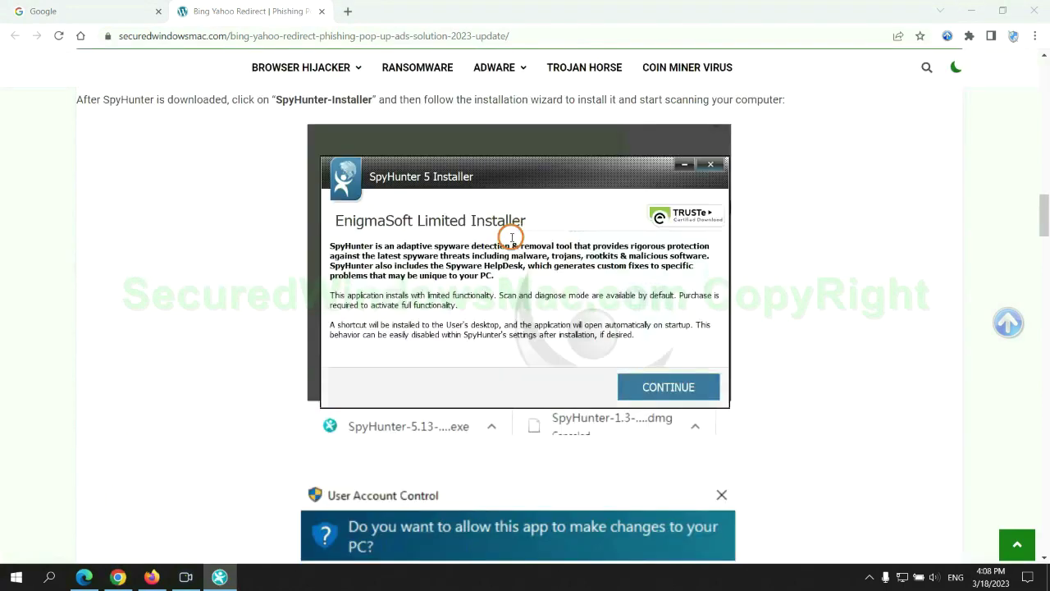
{"action": "left_click", "coordinate": [692, 385]}
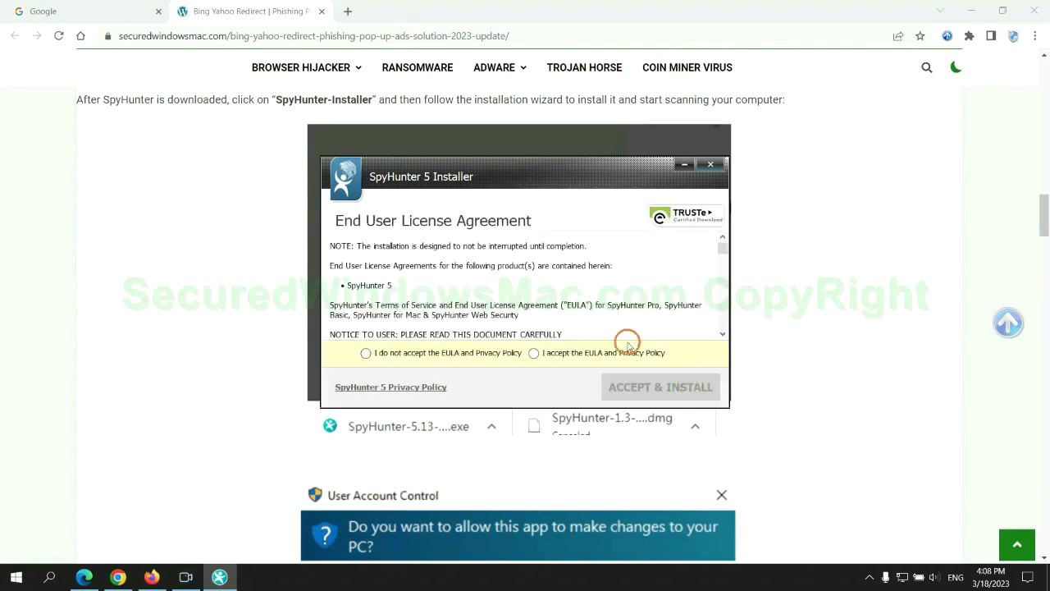
{"action": "left_click", "coordinate": [530, 352]}
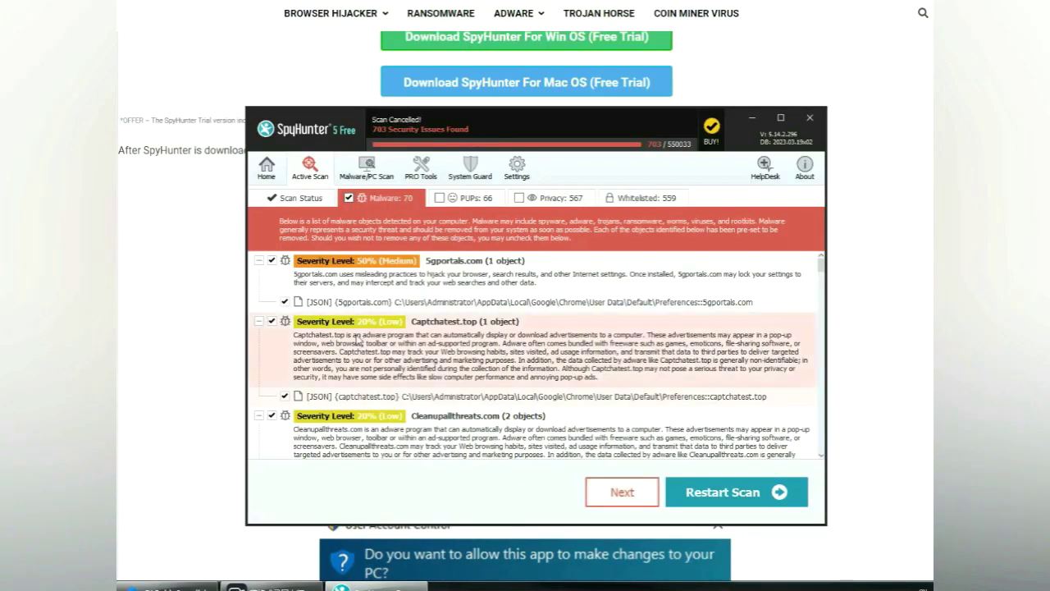
{"action": "left_click", "coordinate": [642, 497]}
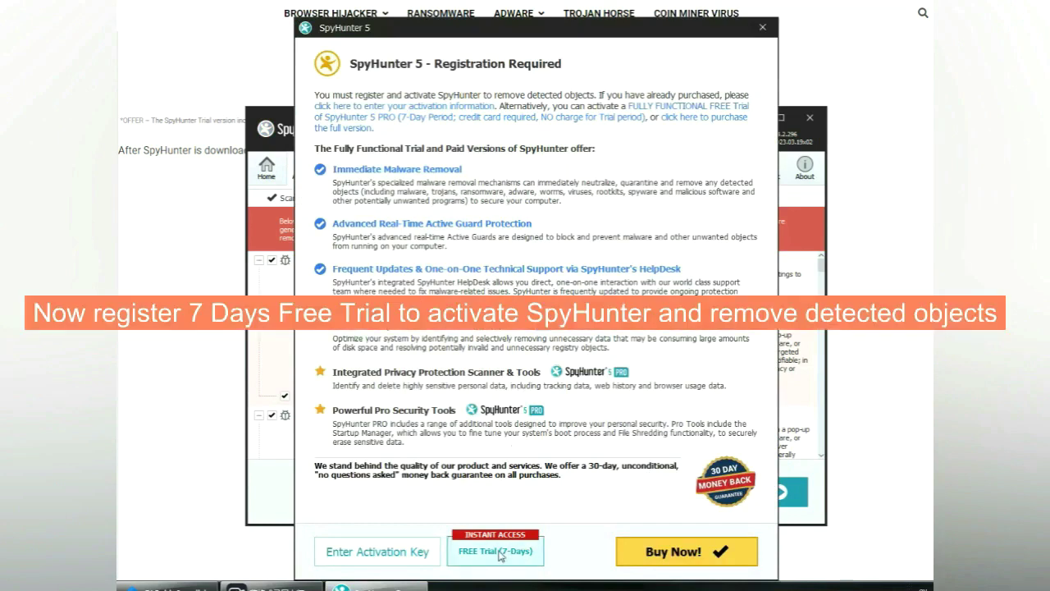
{"action": "left_click", "coordinate": [497, 553]}
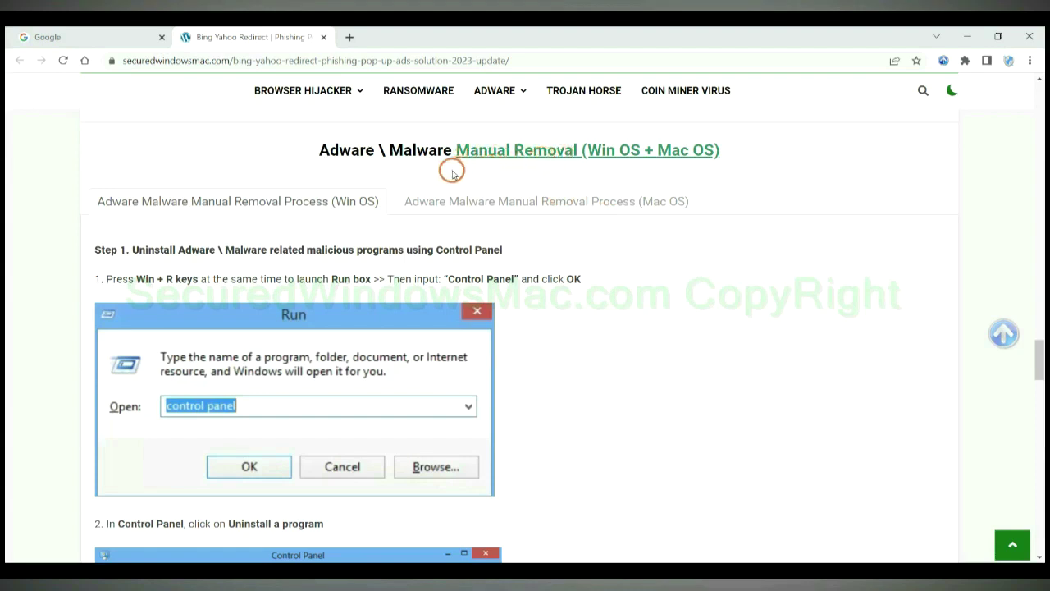
Step: Scroll the guide to Manual Removal (Win OS) and read Step 1's uninstall instructions
{"action": "left_click_drag", "start_coordinate": [587, 151], "coordinate": [643, 151]}
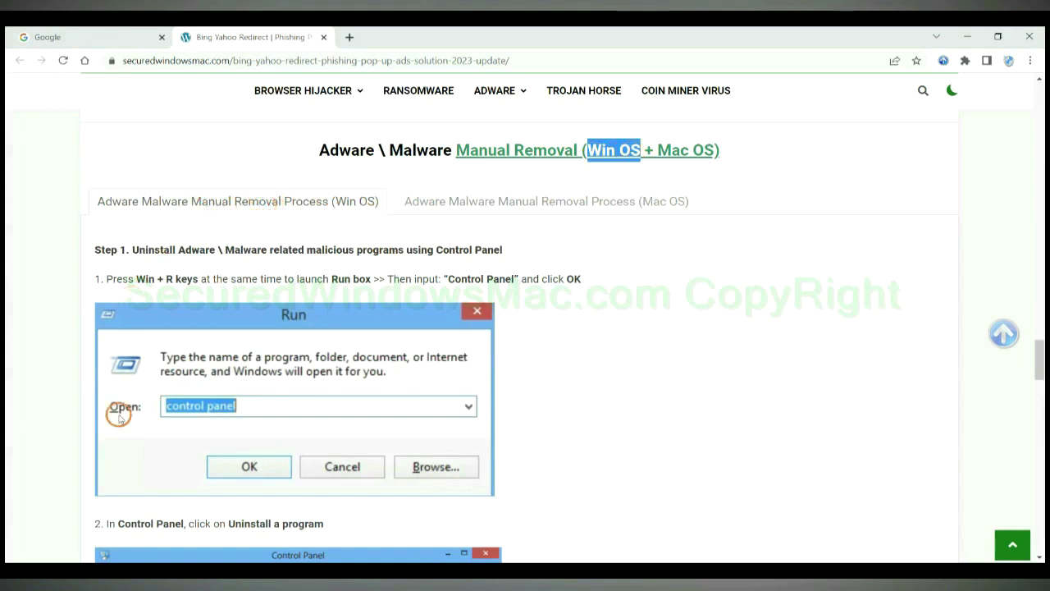
{"action": "left_click_drag", "start_coordinate": [656, 150], "coordinate": [701, 150]}
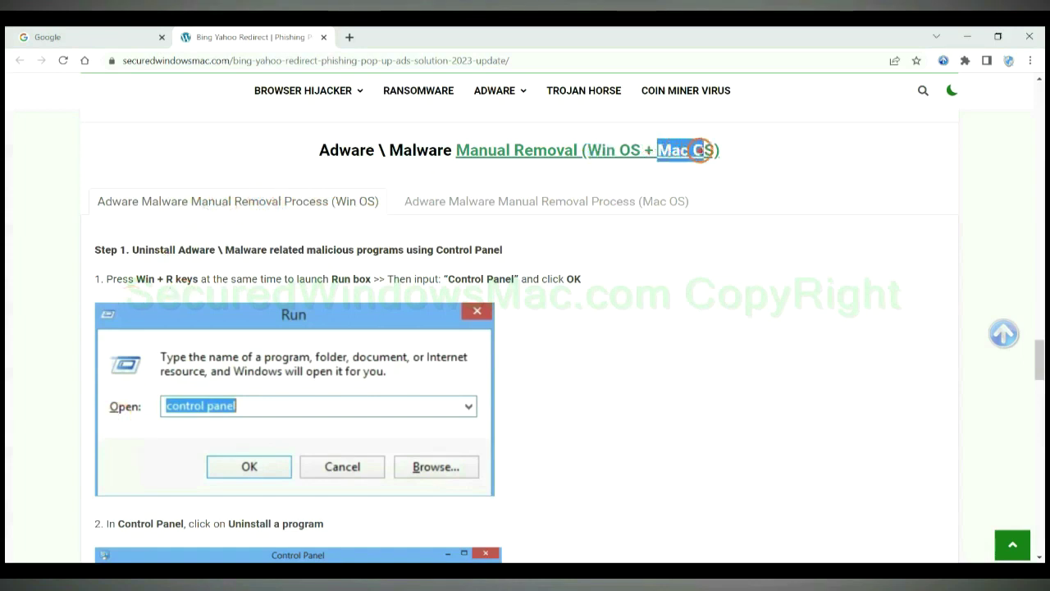
{"action": "left_click", "coordinate": [537, 200]}
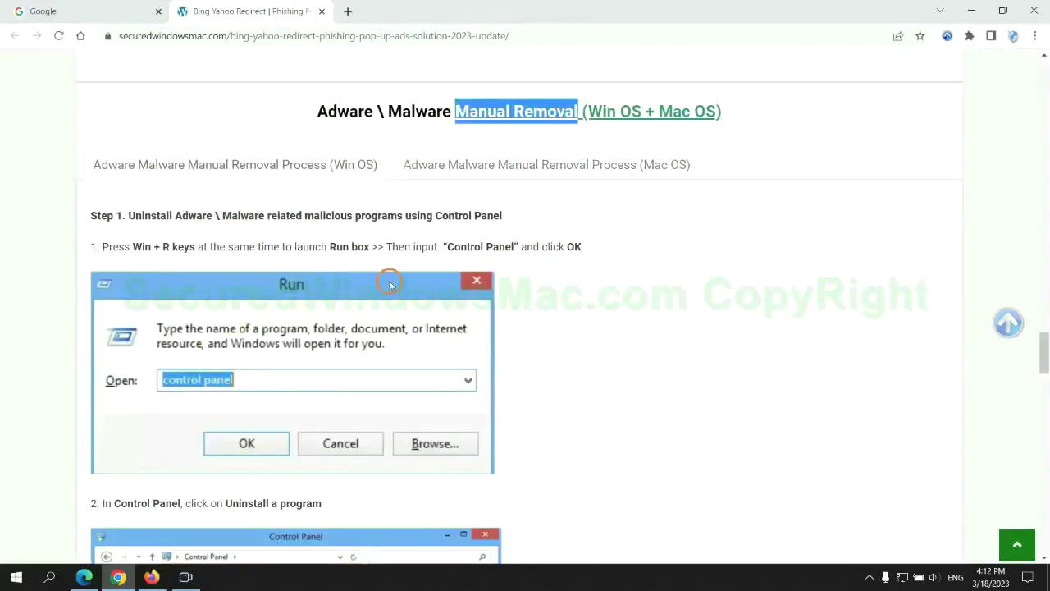
{"action": "scroll", "coordinate": [392, 288], "scroll_direction": "up", "scroll_amount": 1}
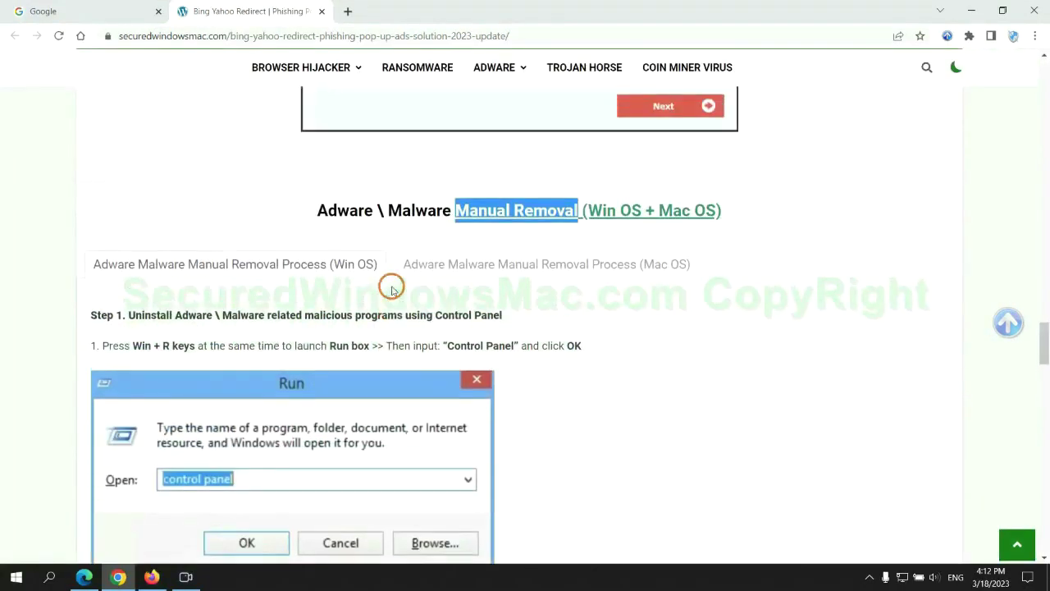
{"action": "scroll", "coordinate": [328, 271], "scroll_direction": "down", "scroll_amount": 2}
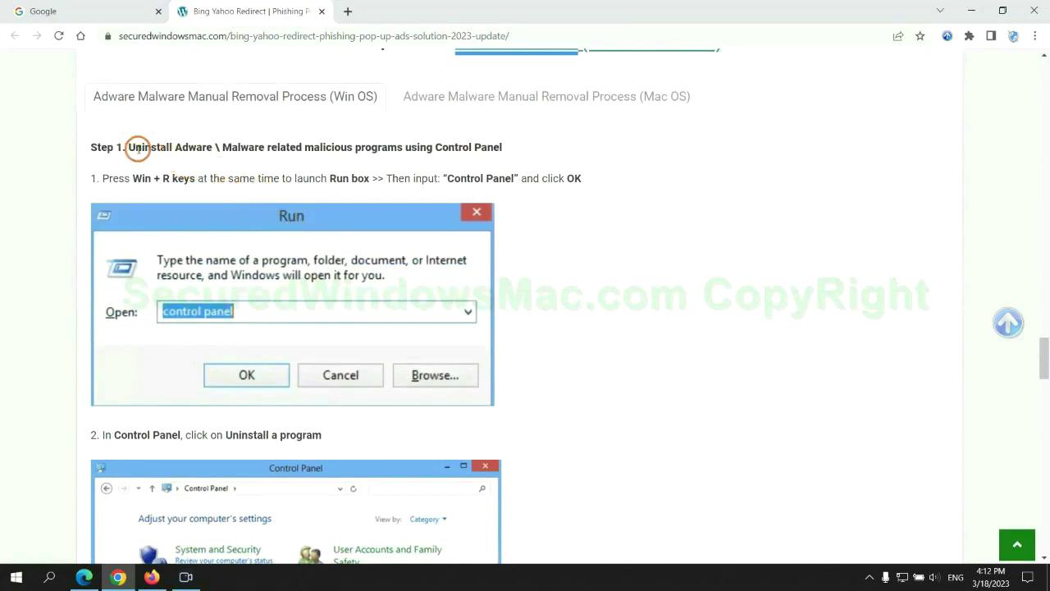
{"action": "left_click_drag", "start_coordinate": [138, 151], "coordinate": [397, 150]}
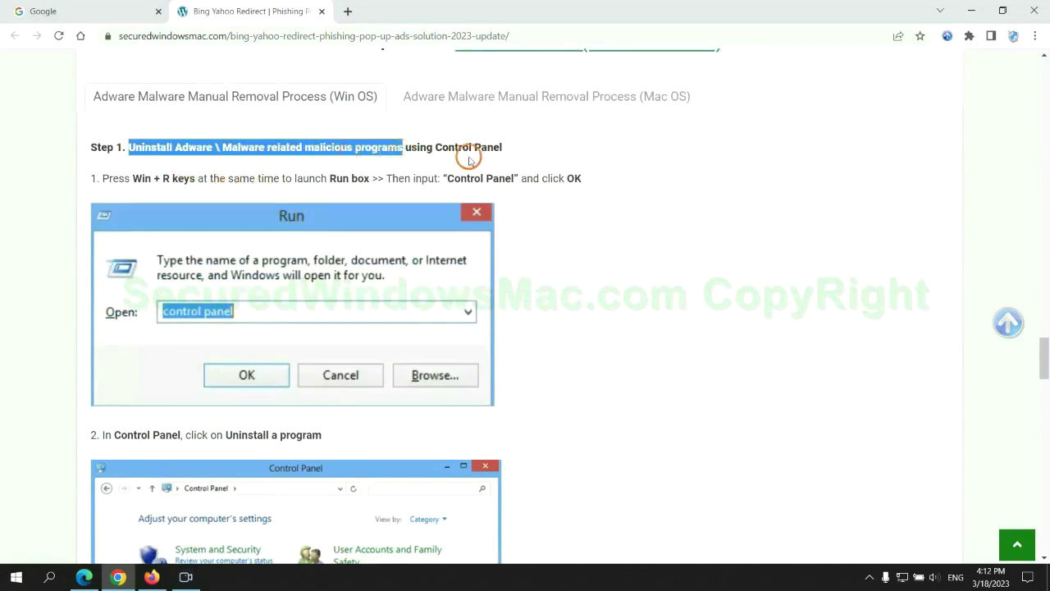
{"action": "left_click", "coordinate": [698, 215]}
{"action": "scroll", "coordinate": [652, 214], "scroll_direction": "down", "scroll_amount": 2}
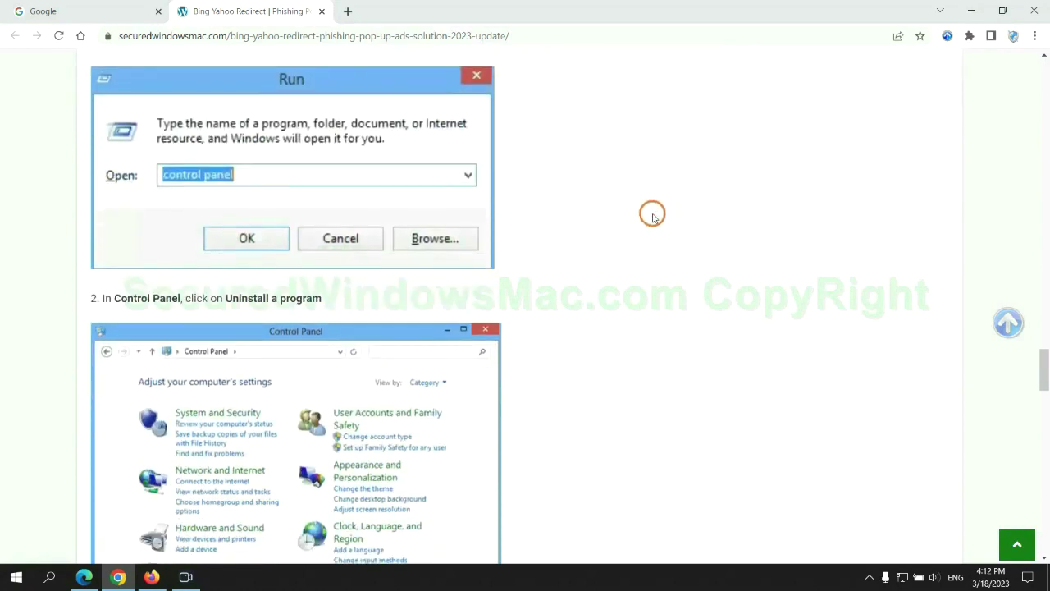
Step: Uninstall Lantern from Control Panel's Uninstall a program list
{"action": "key", "text": "super+r"}
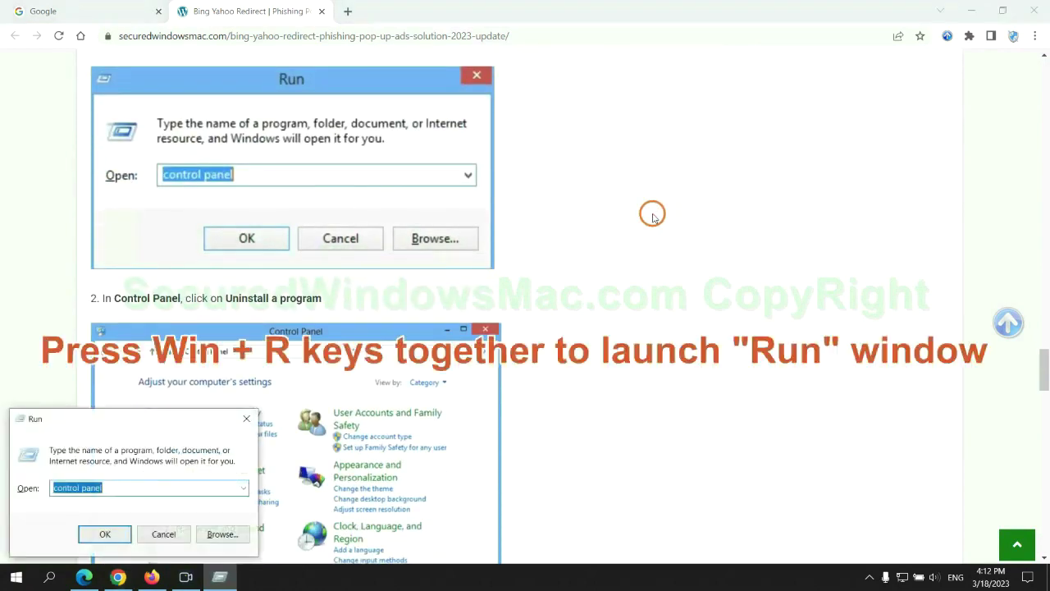
{"action": "type", "text": "control"}
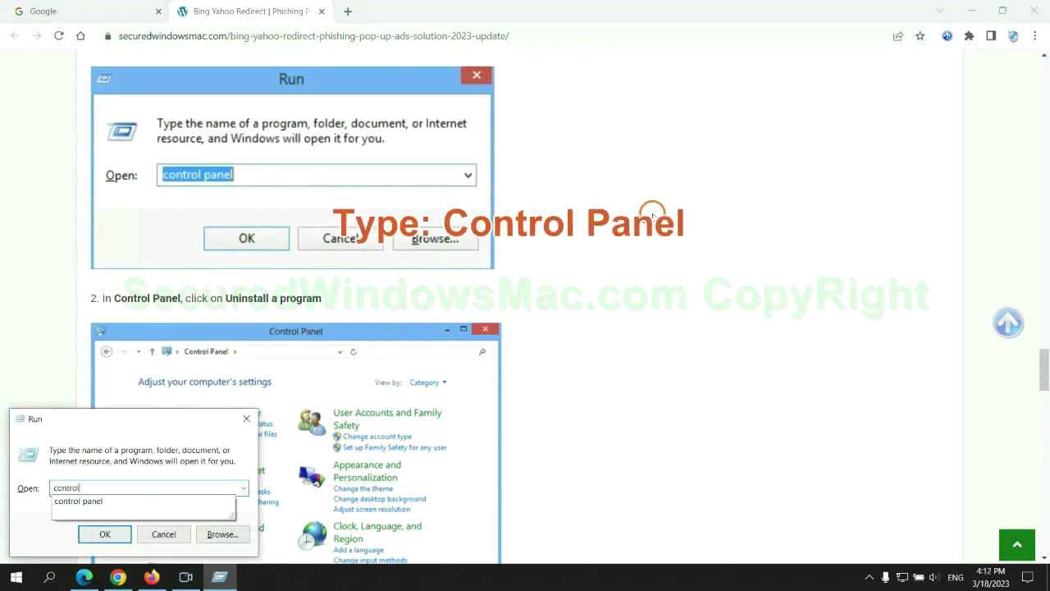
{"action": "type", "text": " panel"}
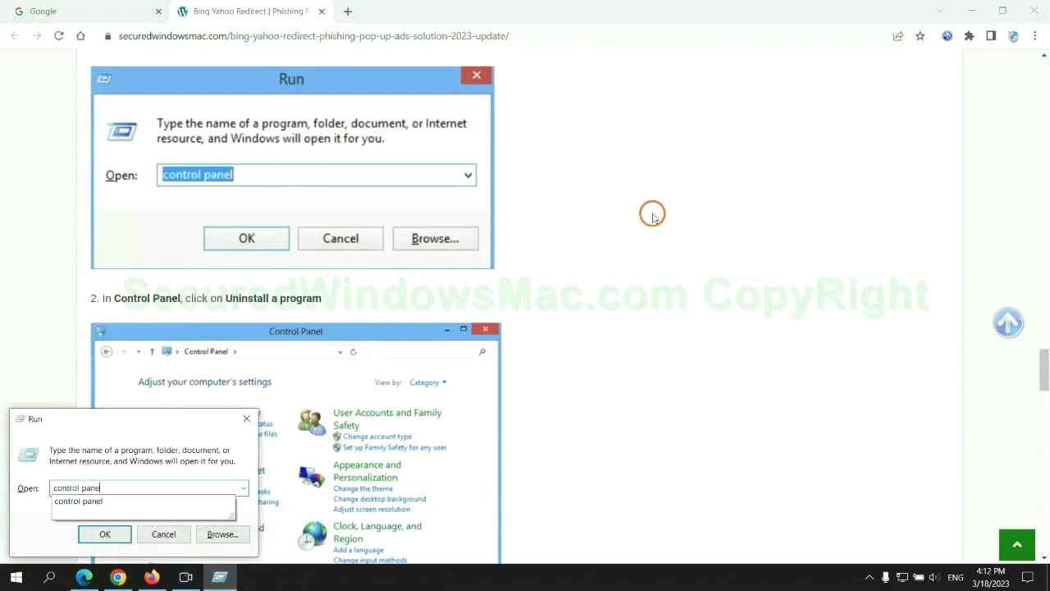
{"action": "key", "text": "Return"}
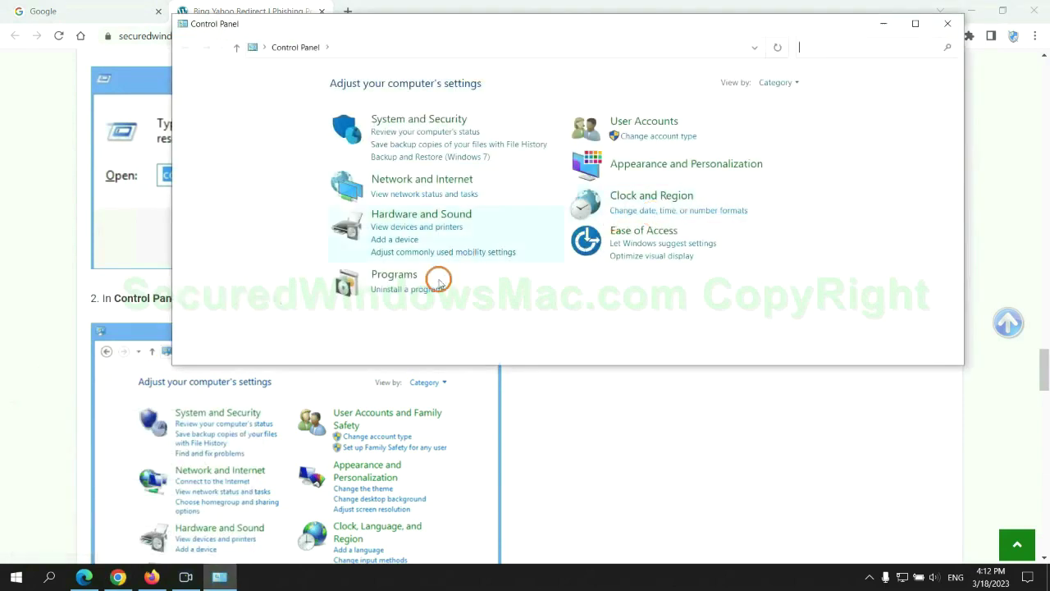
{"action": "left_click", "coordinate": [414, 289]}
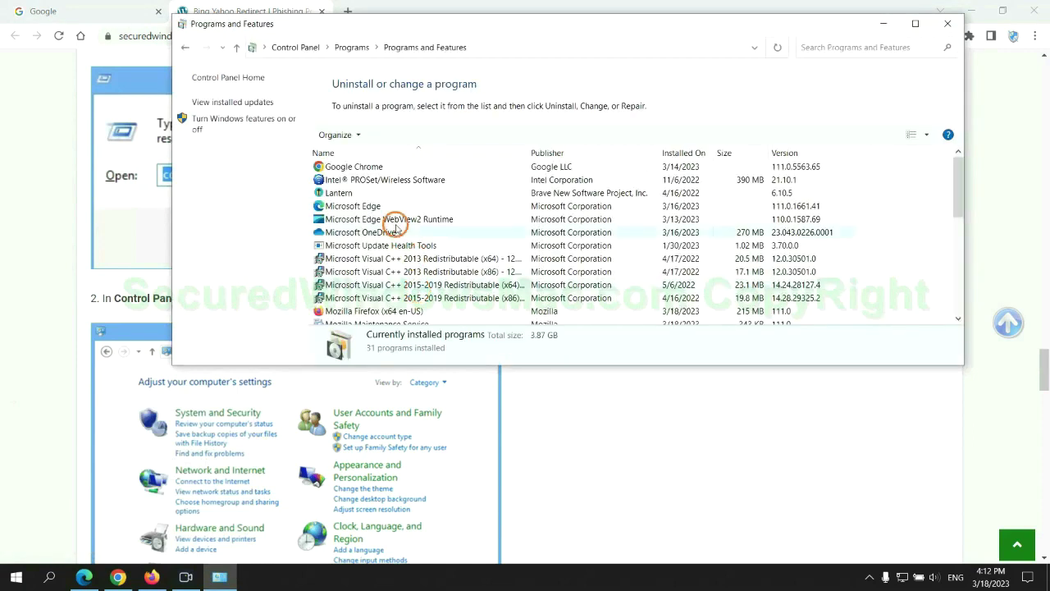
{"action": "right_click", "coordinate": [362, 197]}
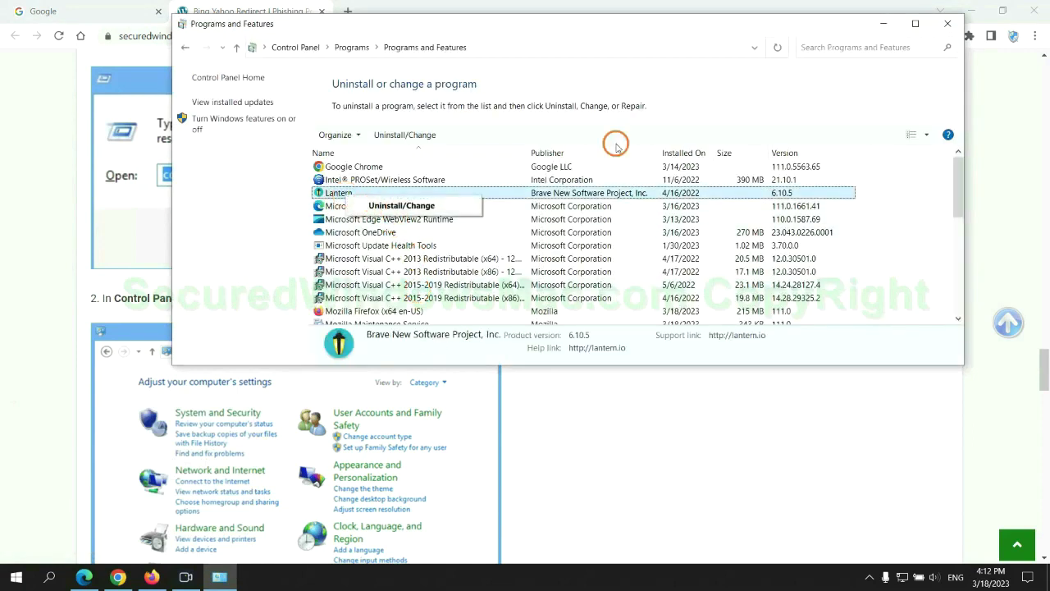
{"action": "left_click", "coordinate": [947, 23]}
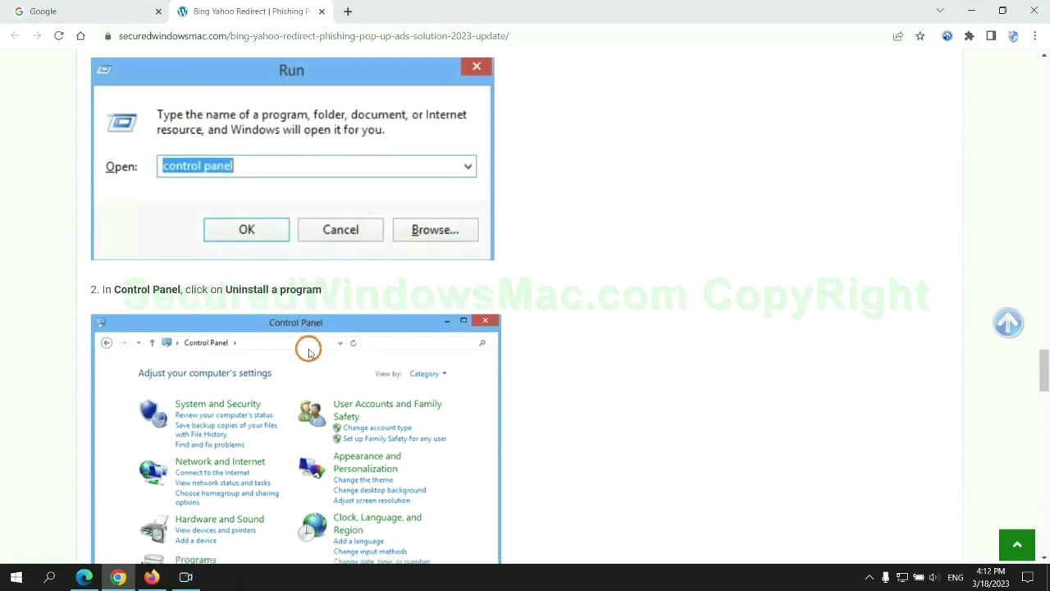
Step: Scroll the guide to Step 2 on removing malicious extensions
{"action": "scroll", "coordinate": [308, 351], "scroll_direction": "down", "scroll_amount": 5}
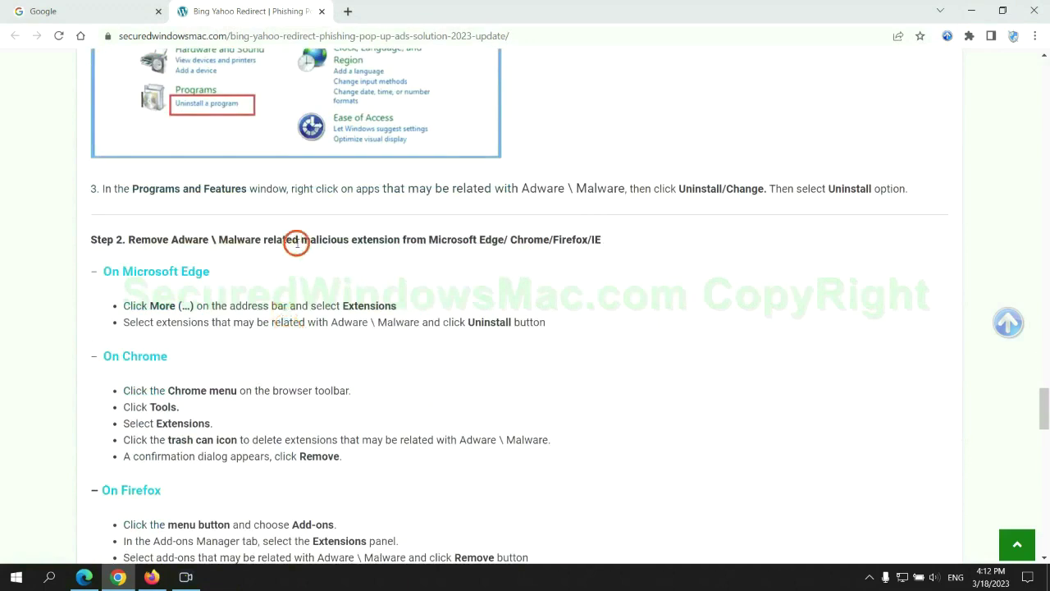
{"action": "left_click_drag", "start_coordinate": [300, 239], "coordinate": [403, 242]}
{"action": "left_click", "coordinate": [420, 260]}
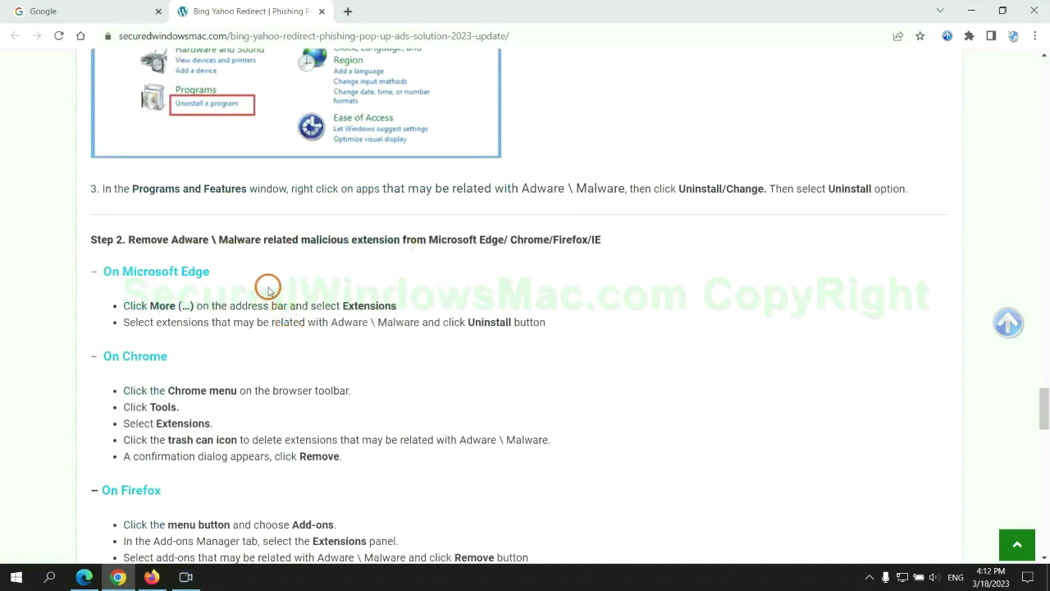
Step: Remove McAfee WebAdvisor from Edge's Manage extensions page, close it, and return to Chrome
{"action": "left_click", "coordinate": [86, 574]}
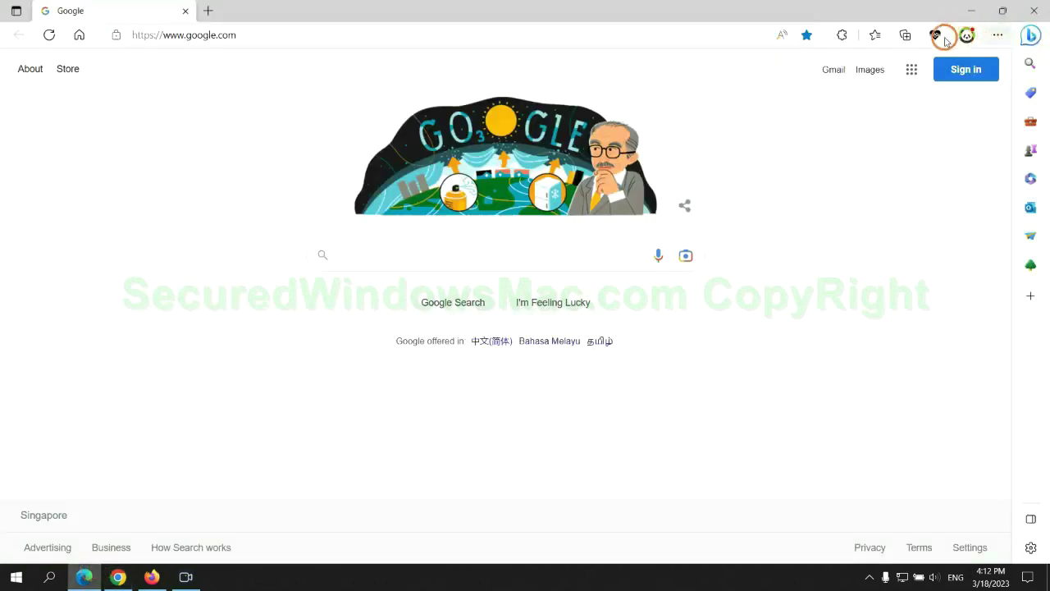
{"action": "left_click", "coordinate": [871, 37]}
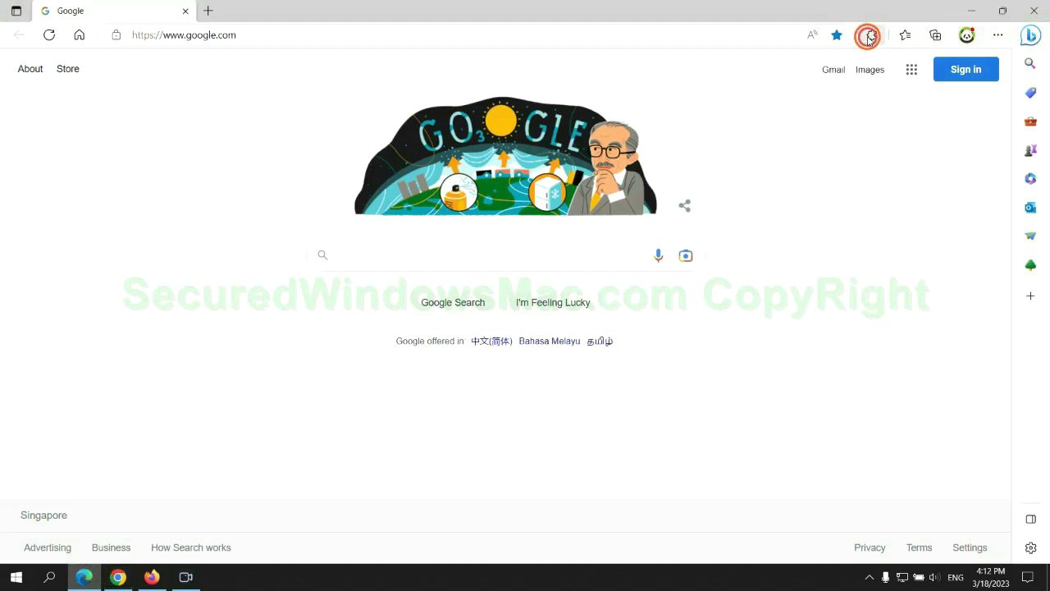
{"action": "left_click", "coordinate": [728, 111]}
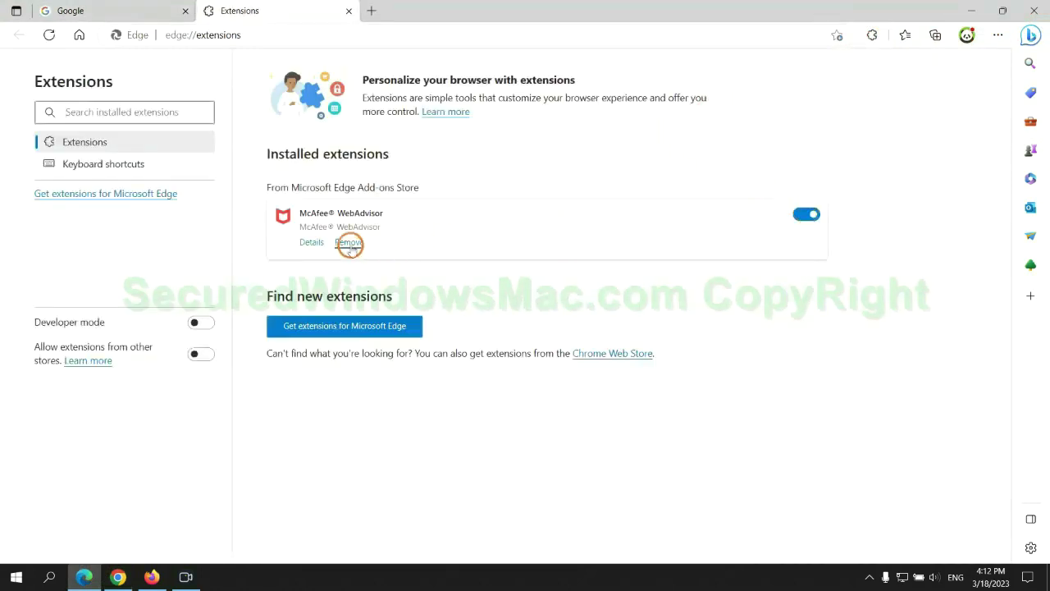
{"action": "left_click", "coordinate": [348, 243]}
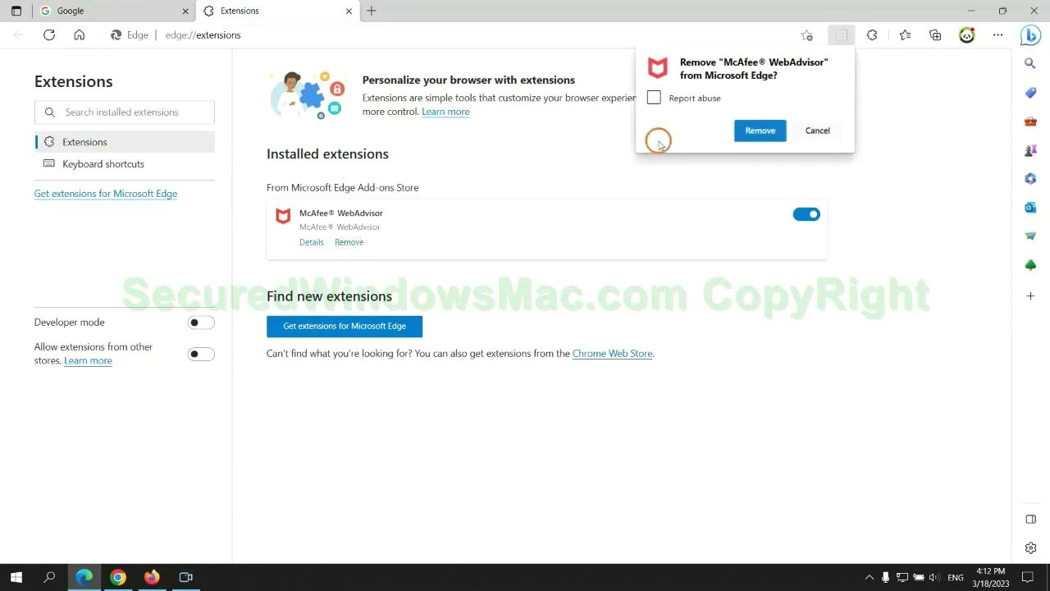
{"action": "left_click", "coordinate": [755, 129]}
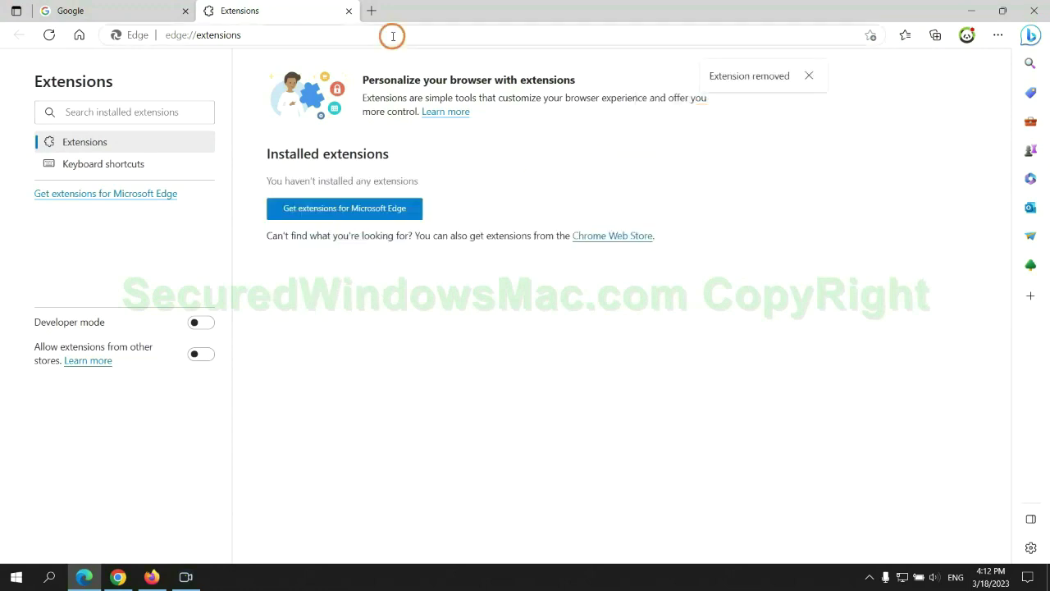
{"action": "left_click", "coordinate": [348, 11]}
{"action": "left_click", "coordinate": [123, 577]}
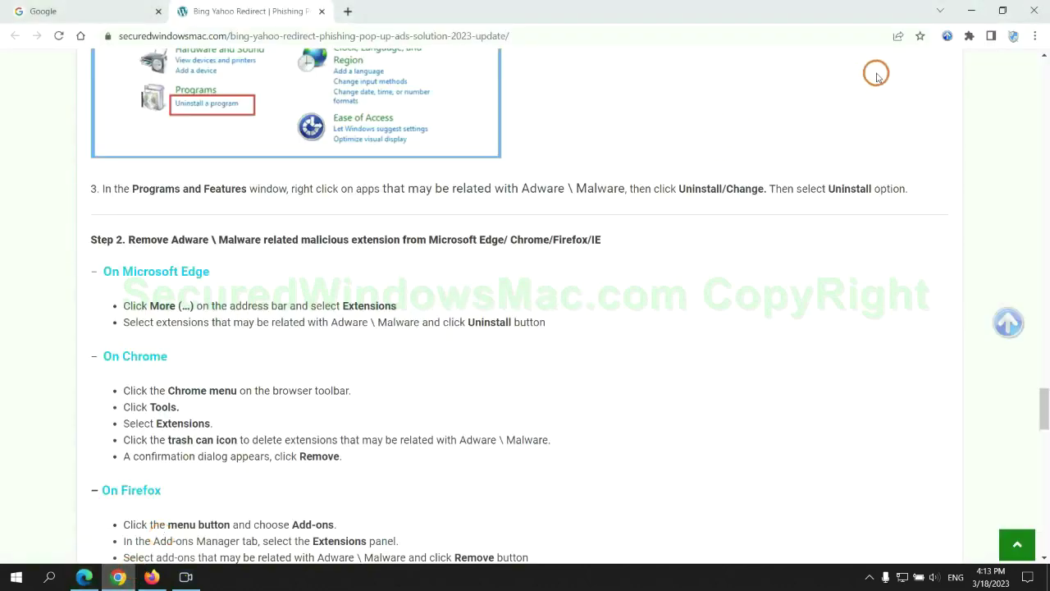
Step: Remove Ecosia from Chrome's Manage extensions page and close its farewell tab
{"action": "left_click", "coordinate": [968, 36]}
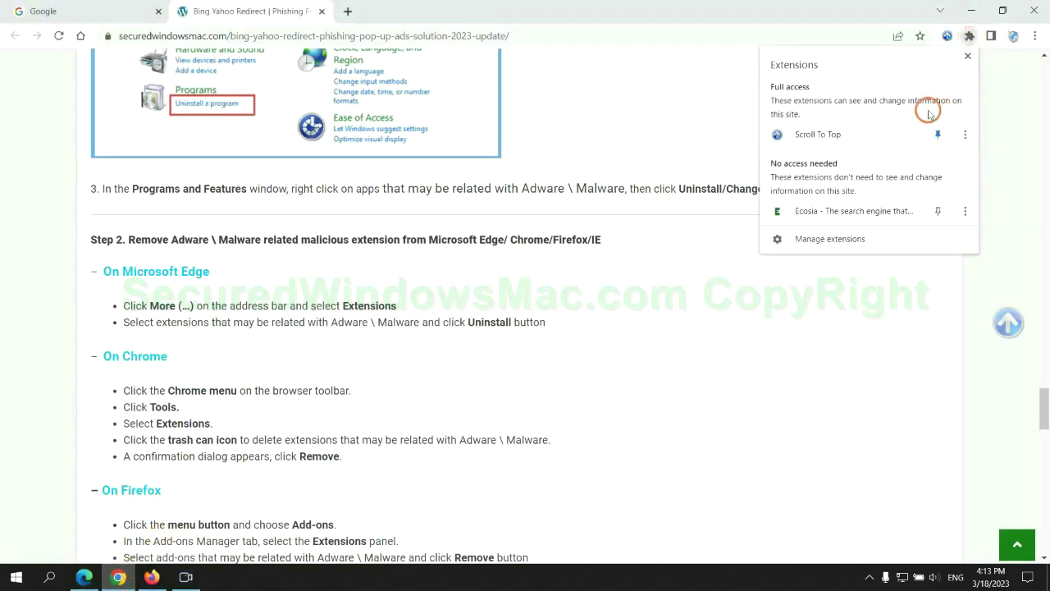
{"action": "left_click", "coordinate": [850, 240]}
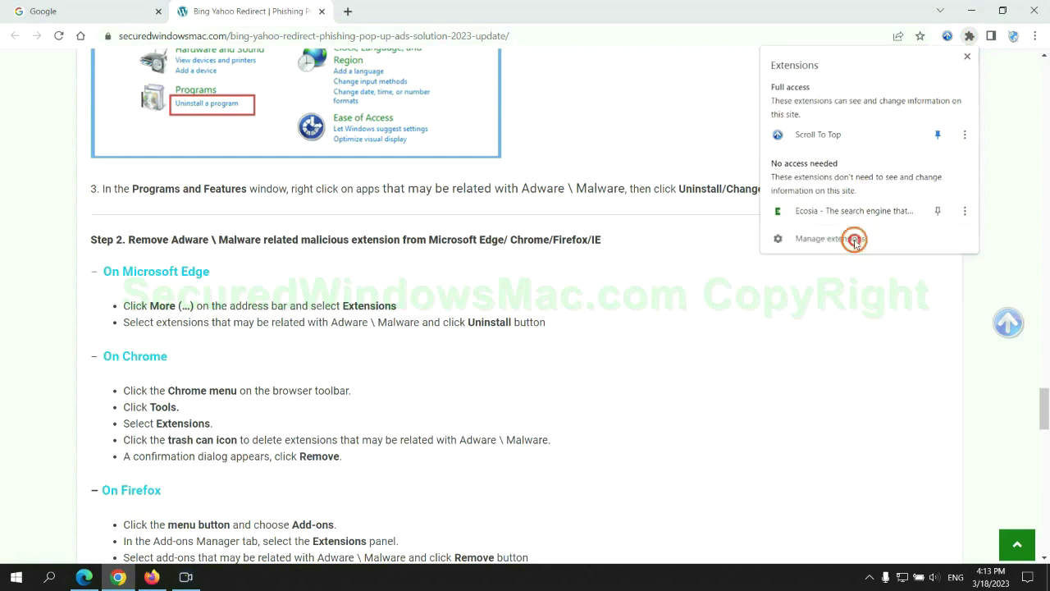
{"action": "left_click", "coordinate": [196, 196]}
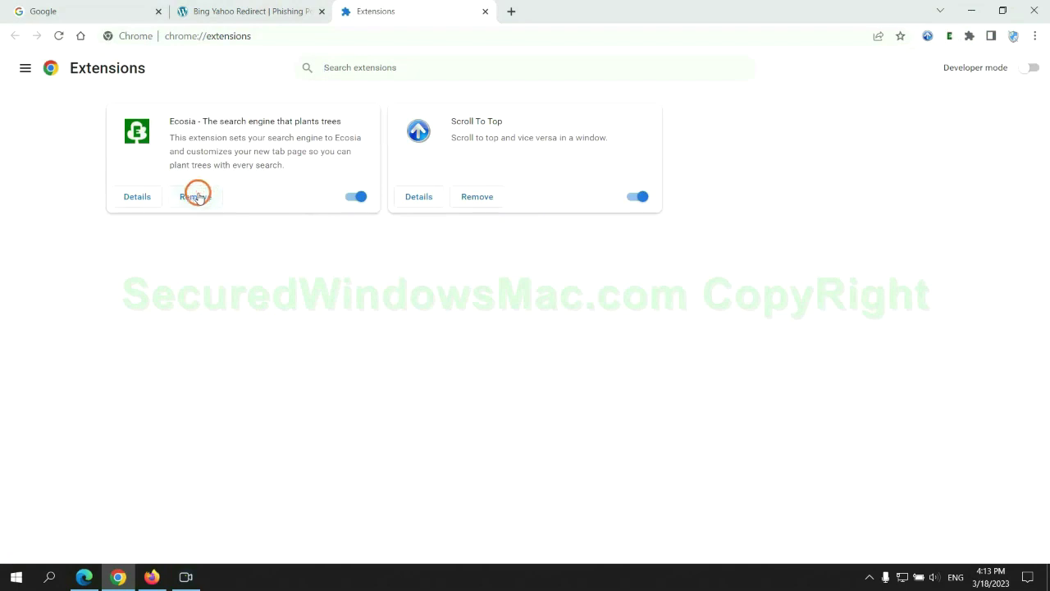
{"action": "left_click", "coordinate": [869, 148]}
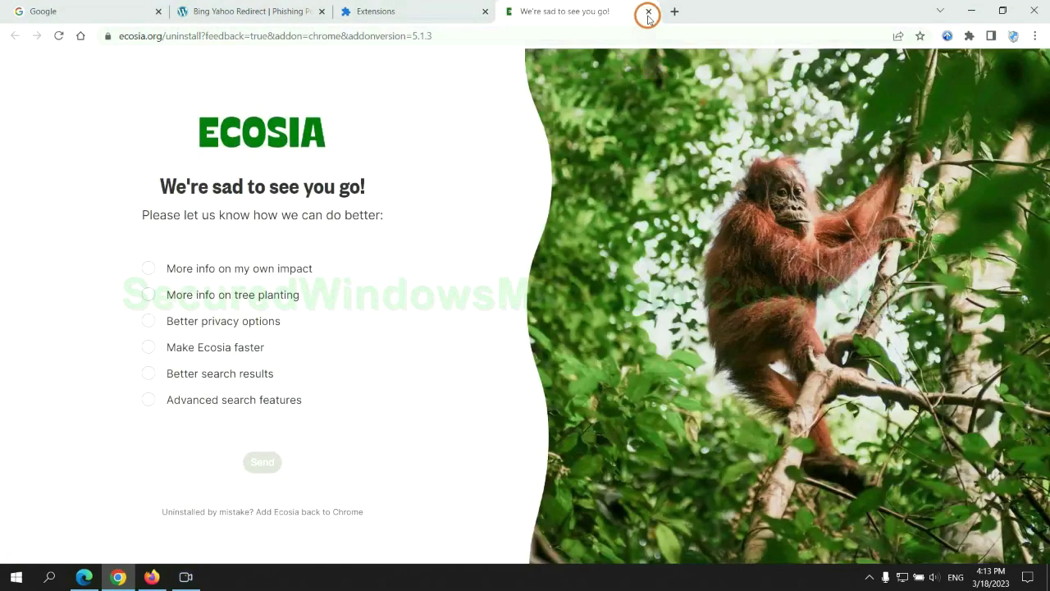
{"action": "left_click", "coordinate": [648, 11]}
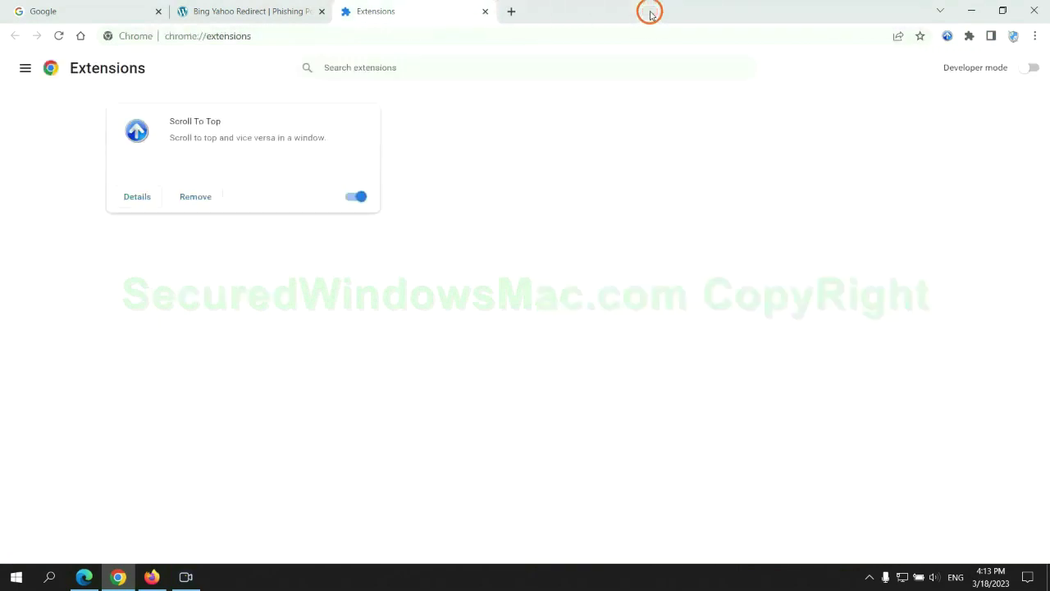
Step: Remove Enhancer for YouTube from Firefox's add-ons manager via its '...' menu
{"action": "left_click", "coordinate": [151, 576]}
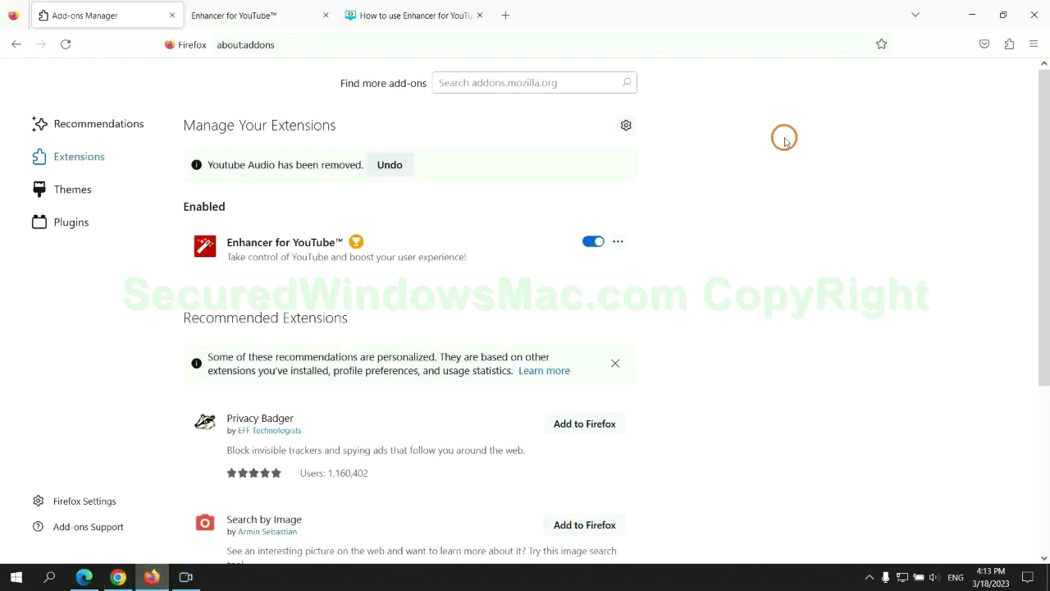
{"action": "left_click", "coordinate": [1008, 45]}
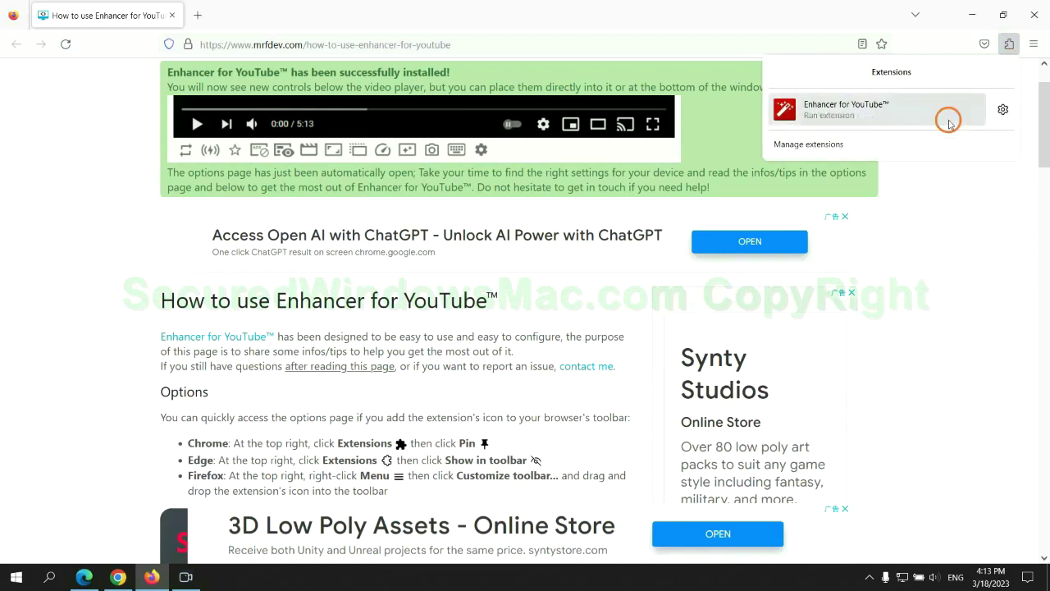
{"action": "left_click", "coordinate": [905, 141]}
{"action": "left_click", "coordinate": [617, 201]}
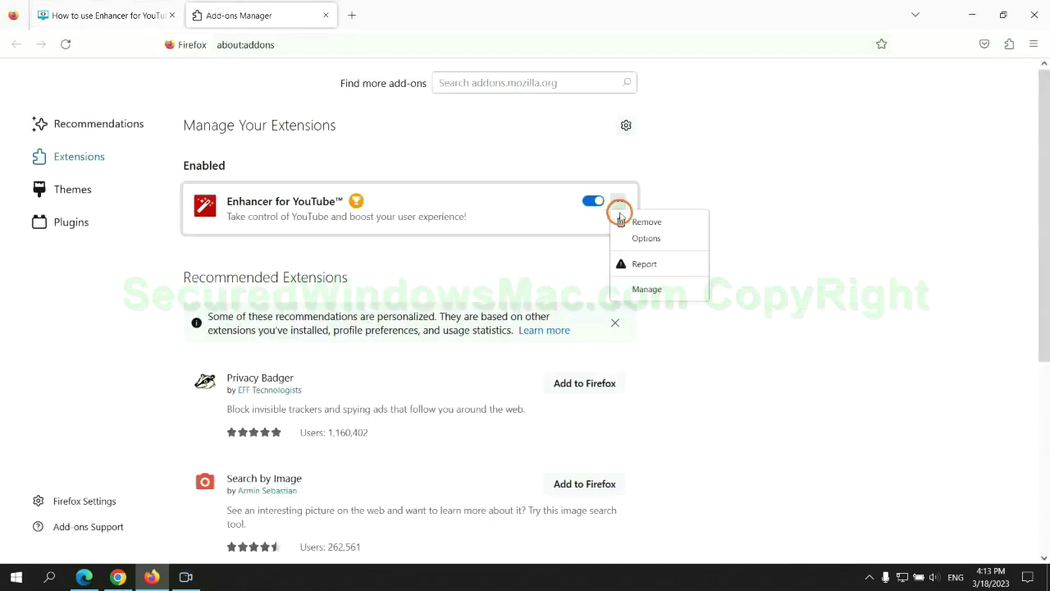
{"action": "left_click", "coordinate": [647, 221]}
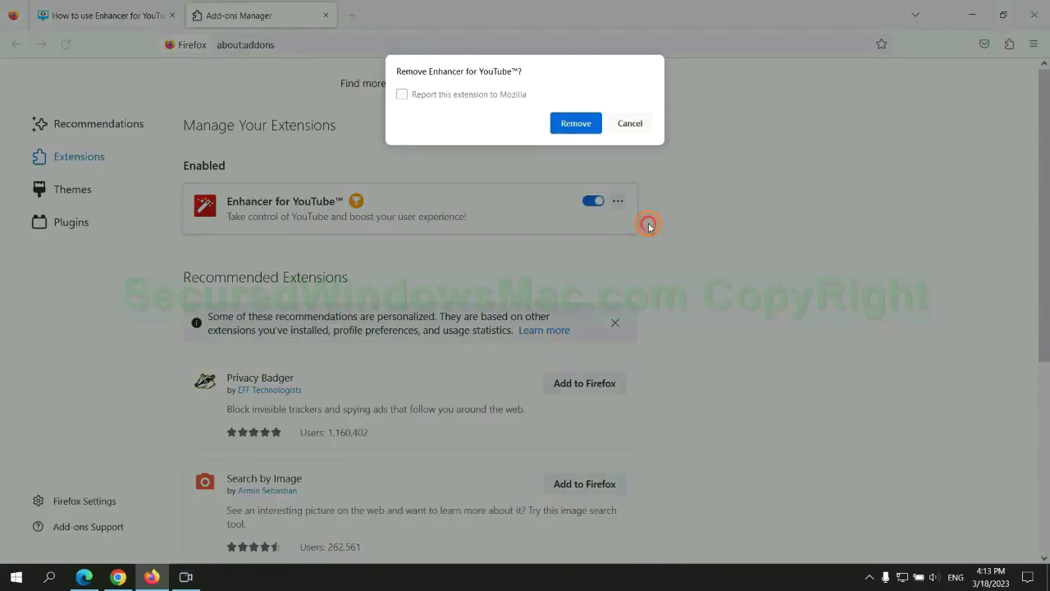
{"action": "left_click", "coordinate": [577, 124]}
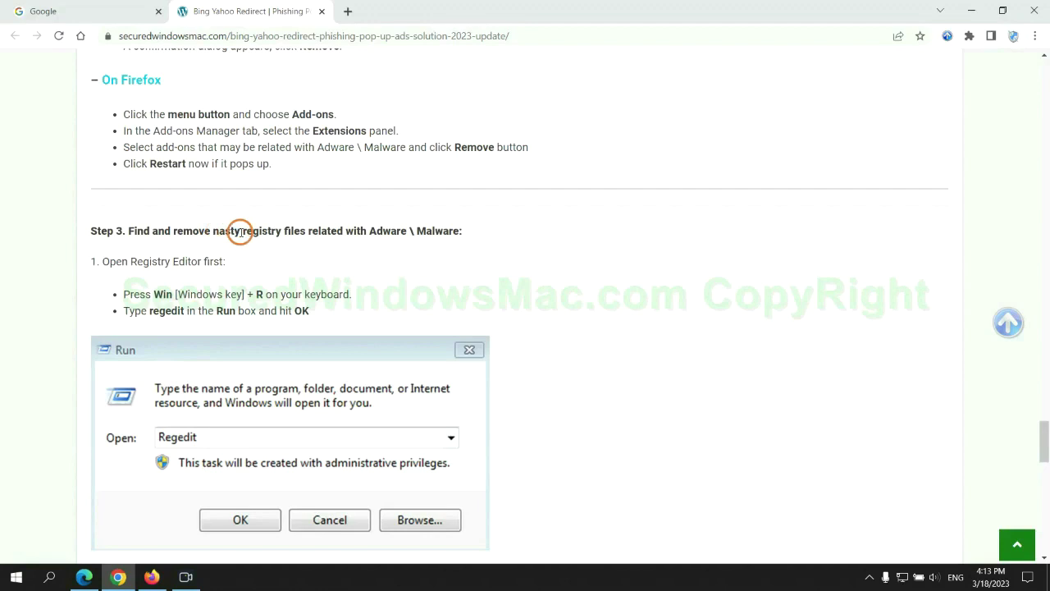
Step: Scroll to the guide's Step 3 registry instructions and enter regedit in the Run box
{"action": "left_click_drag", "start_coordinate": [243, 230], "coordinate": [305, 263]}
{"action": "left_click", "coordinate": [305, 261]}
{"action": "scroll", "coordinate": [305, 209], "scroll_direction": "down", "scroll_amount": 2}
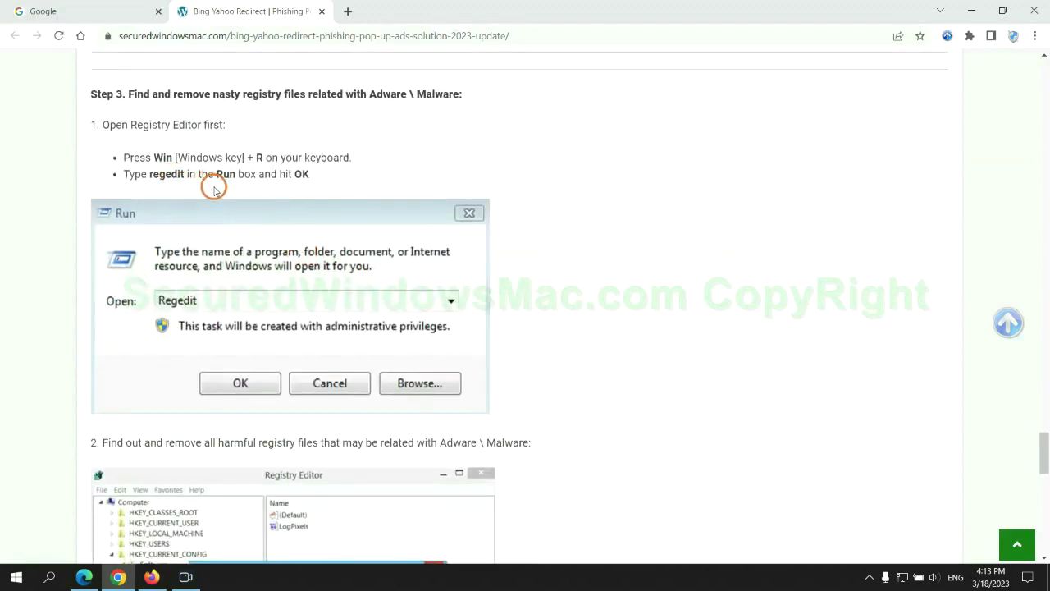
{"action": "key", "text": "super+r"}
{"action": "type", "text": "re"}
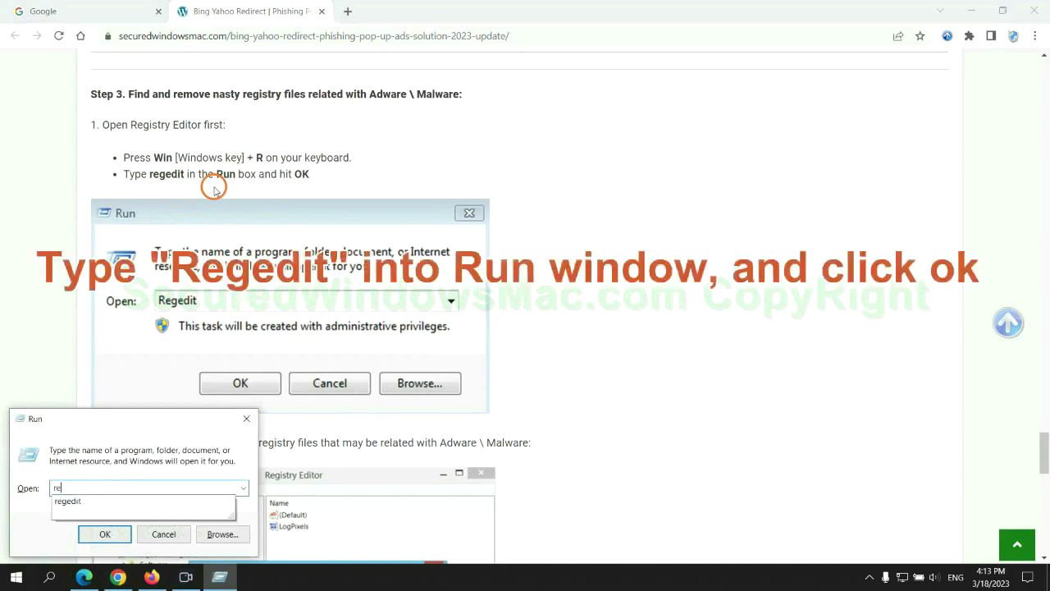
{"action": "type", "text": "ge"}
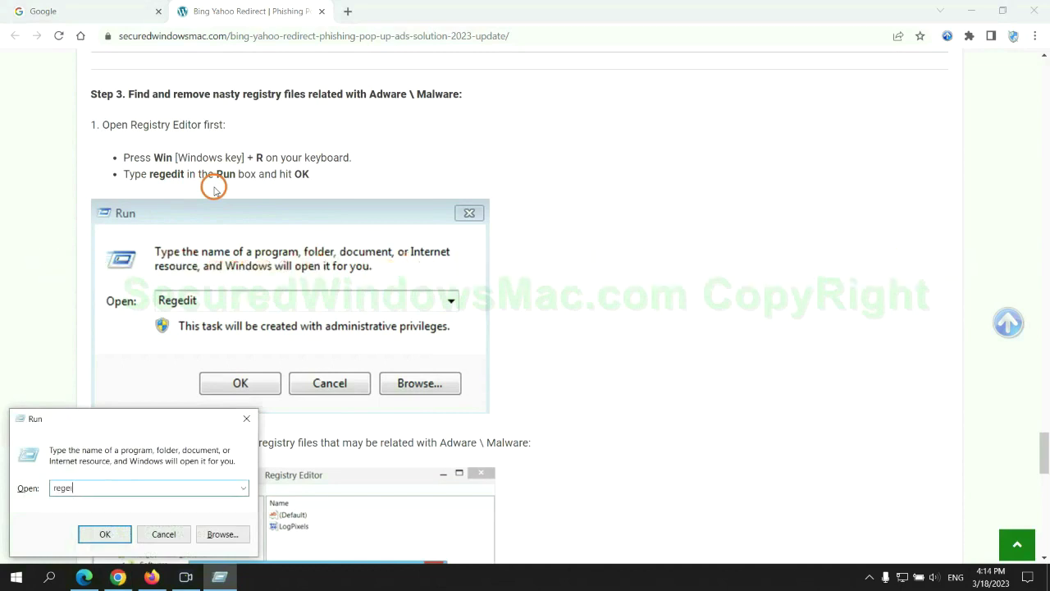
{"action": "type", "text": "dit"}
Step: Launch Registry Editor and Find 'Apps', landing on StoreAppsOnTaskbar under Explorer\Advanced
{"action": "key", "text": "Return"}
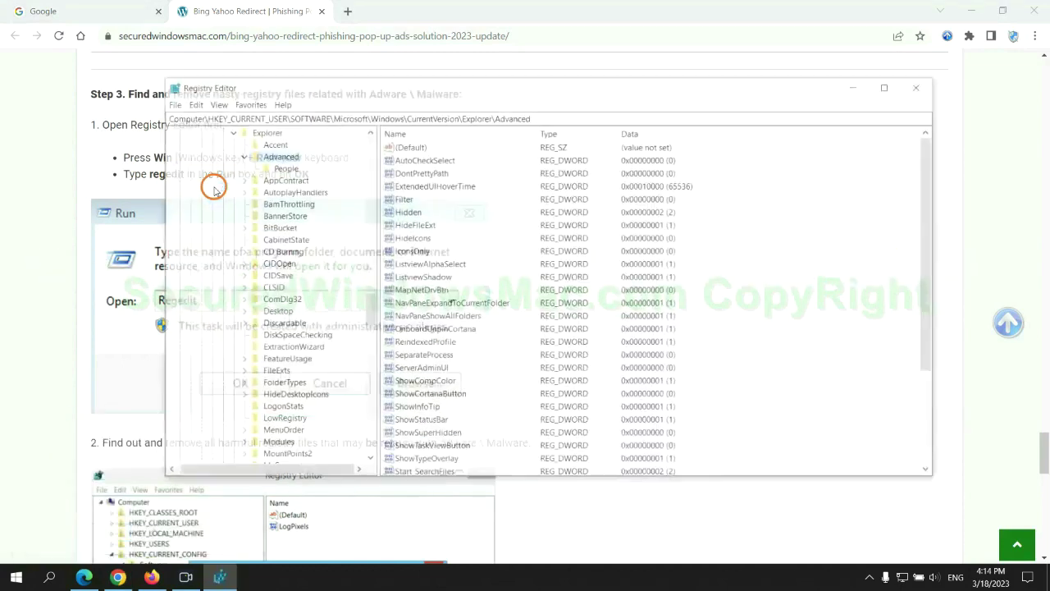
{"action": "left_click", "coordinate": [191, 103]}
{"action": "left_click", "coordinate": [266, 197]}
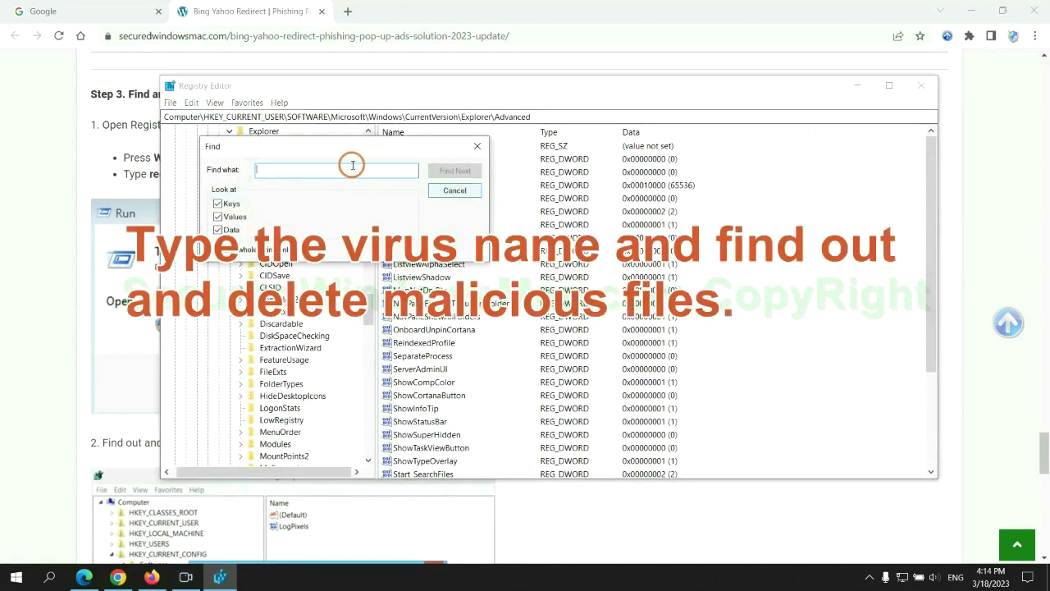
{"action": "type", "text": "Apps"}
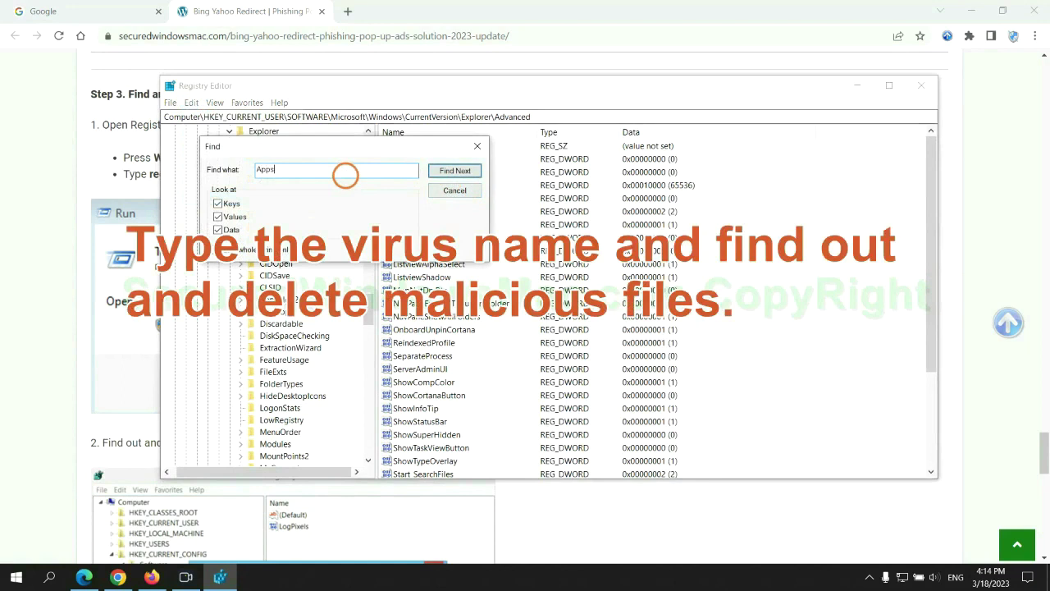
{"action": "key", "text": "Return"}
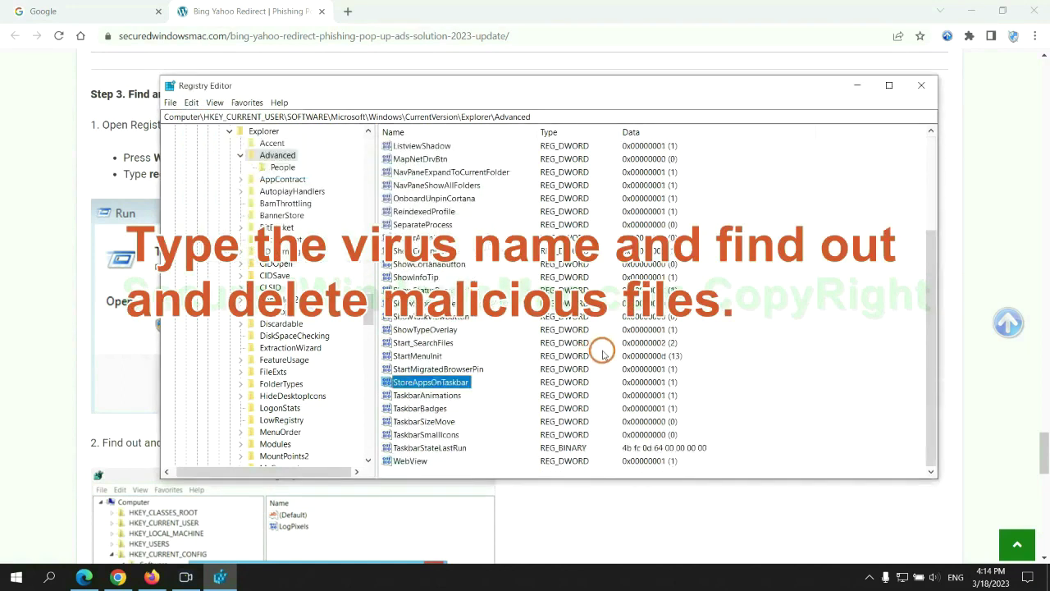
Step: Right-click the StoreAppsOnTaskbar value, then scroll the guide to Step 4 on resetting browsers
{"action": "right_click", "coordinate": [474, 385]}
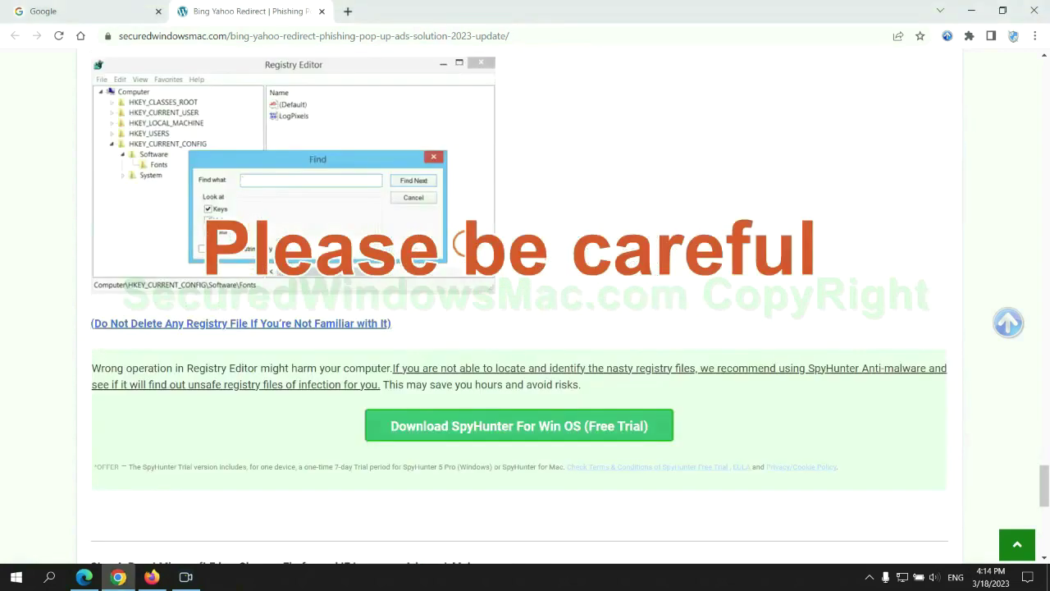
{"action": "scroll", "coordinate": [466, 246], "scroll_direction": "down", "scroll_amount": 1}
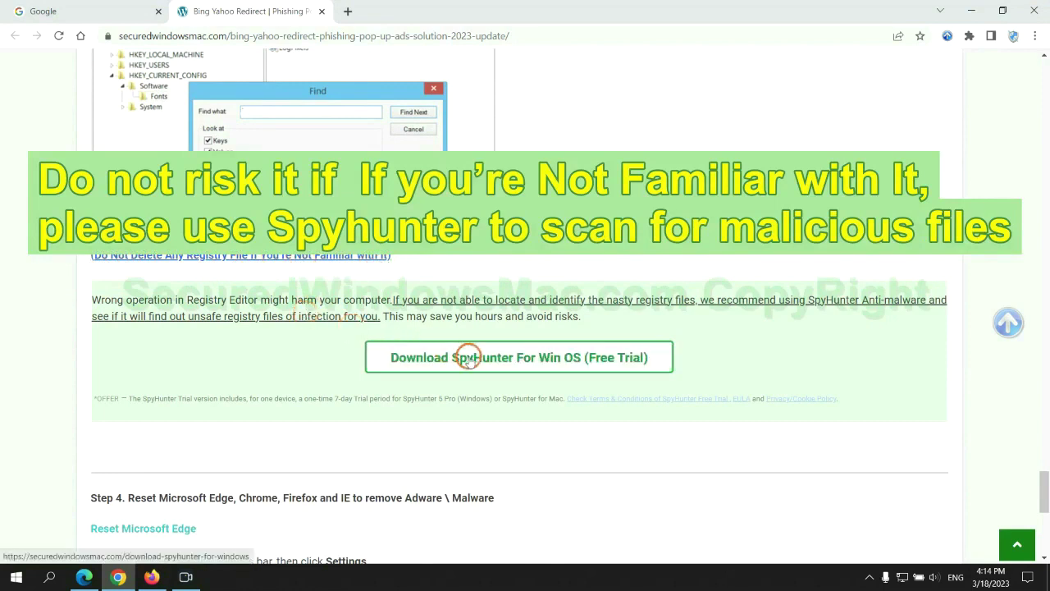
{"action": "scroll", "coordinate": [466, 356], "scroll_direction": "down", "scroll_amount": 5}
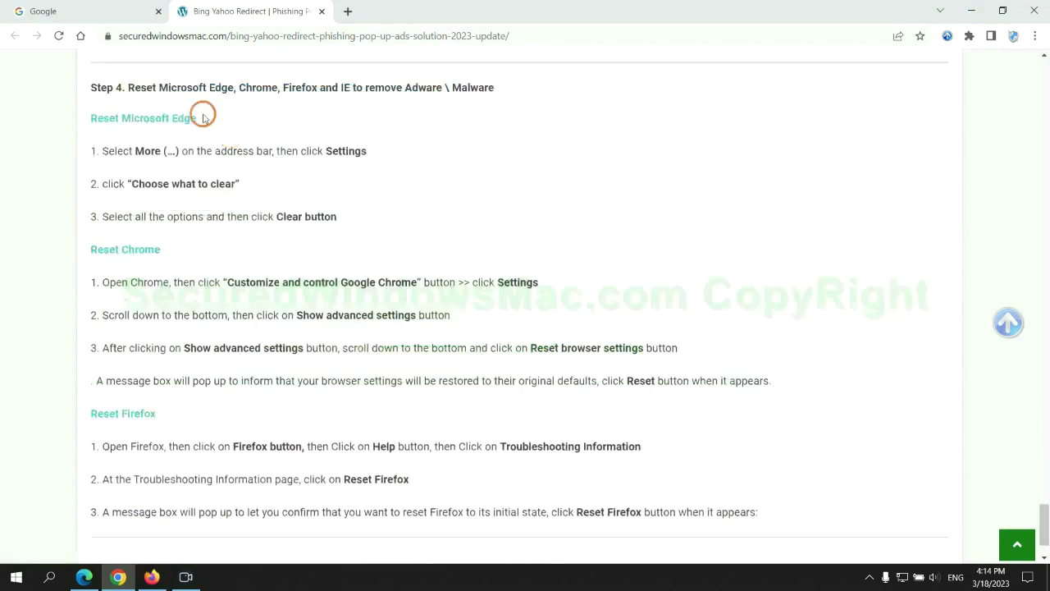
{"action": "left_click", "coordinate": [402, 117]}
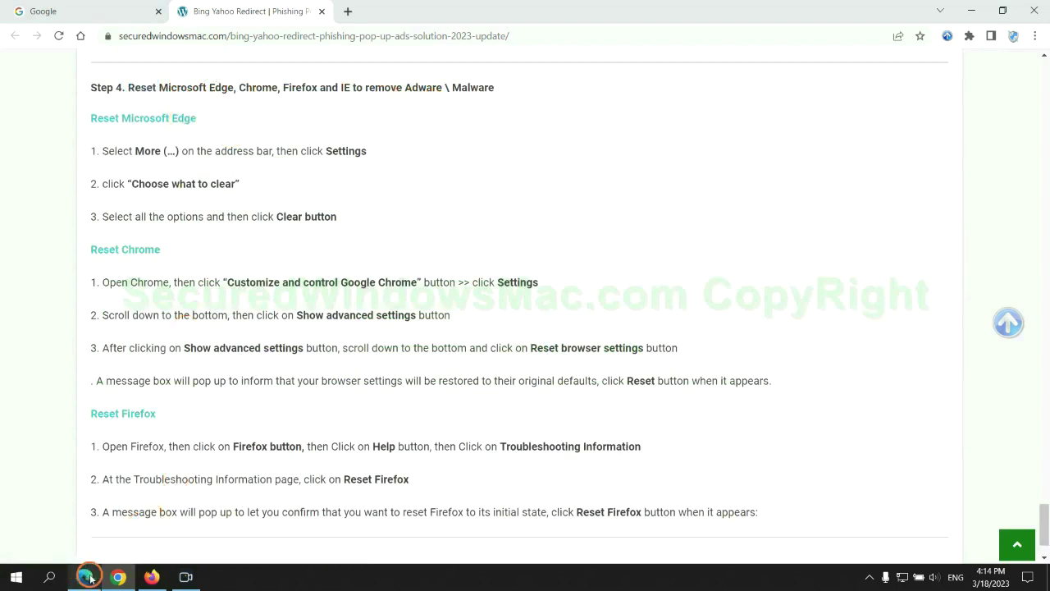
Step: Open Edge's Clear browsing data options from Privacy, search and services settings
{"action": "left_click", "coordinate": [84, 577]}
{"action": "left_click", "coordinate": [995, 39]}
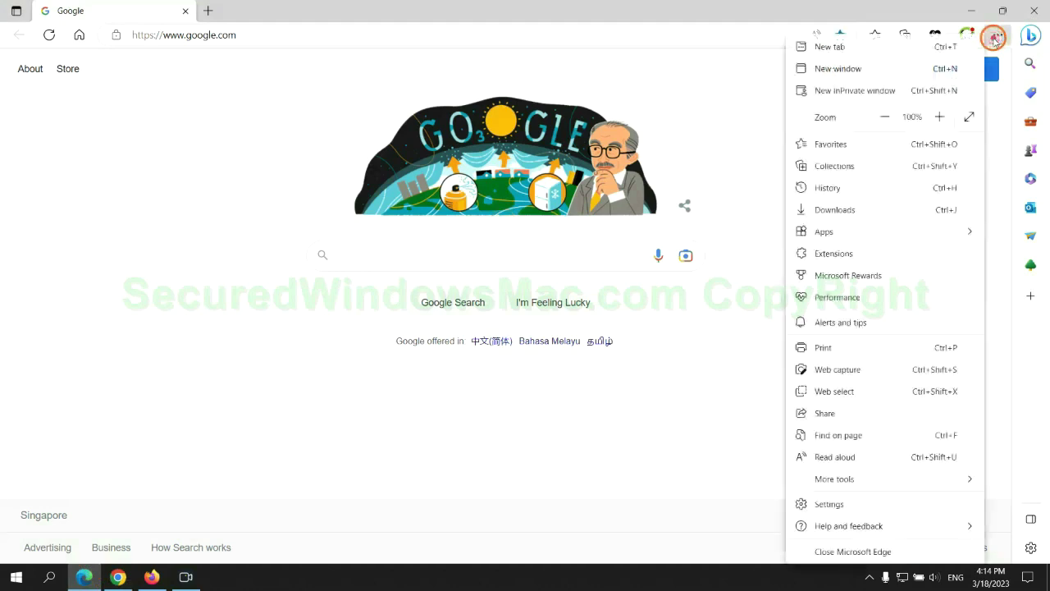
{"action": "left_click", "coordinate": [808, 504]}
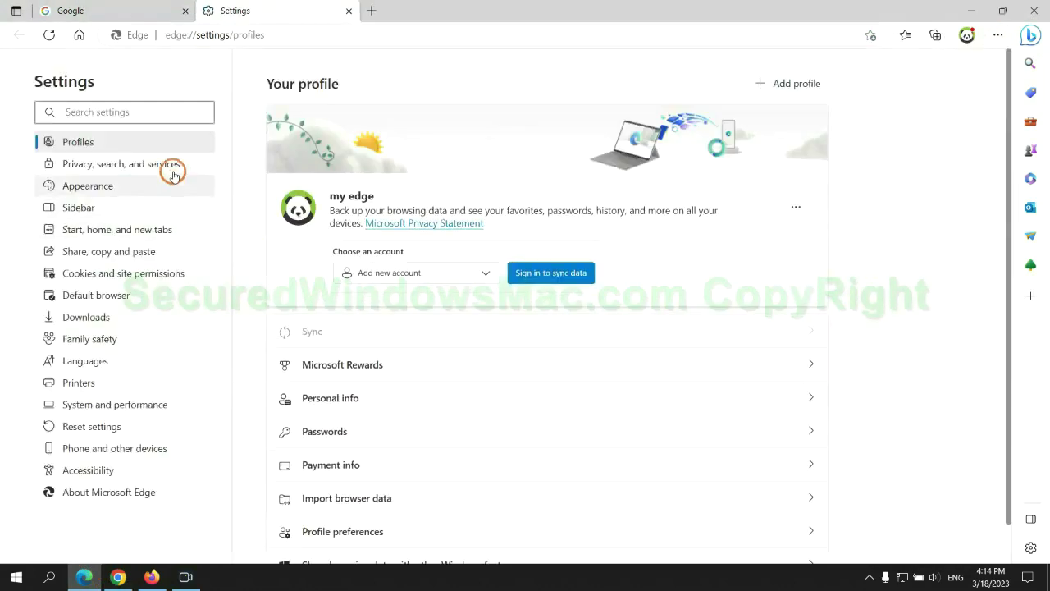
{"action": "left_click", "coordinate": [172, 170]}
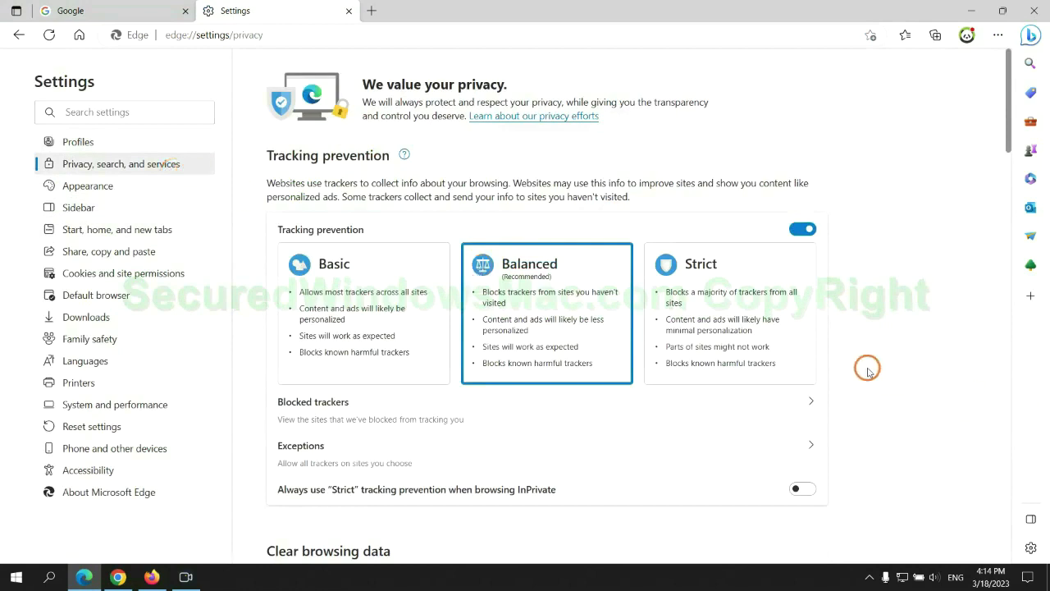
{"action": "scroll", "coordinate": [862, 365], "scroll_direction": "down", "scroll_amount": 3}
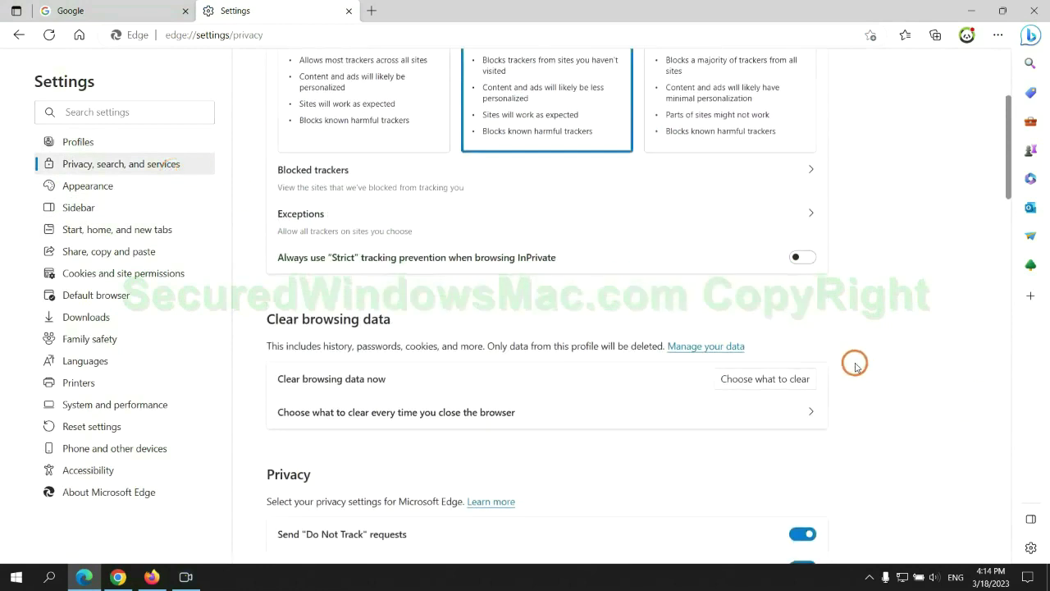
{"action": "left_click", "coordinate": [775, 379]}
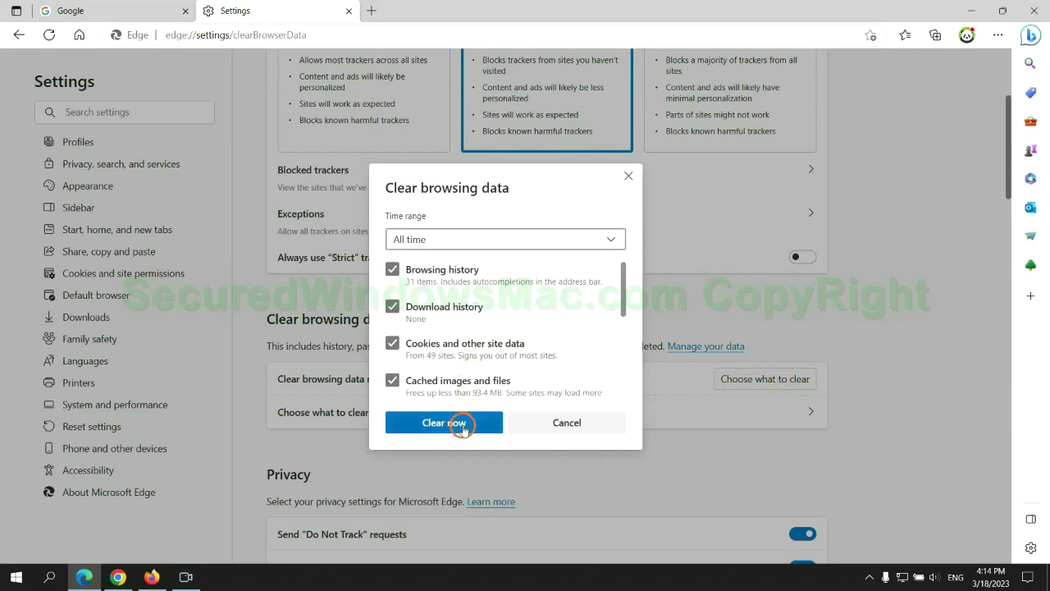
Step: Restore Chrome's settings to their original defaults and confirm the reset
{"action": "left_click", "coordinate": [123, 575]}
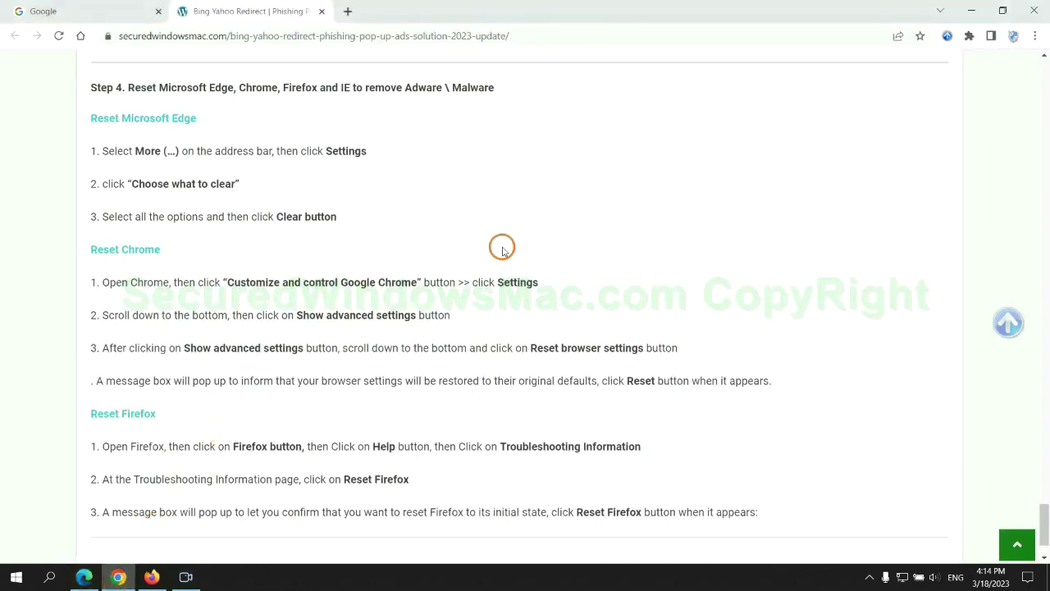
{"action": "left_click", "coordinate": [1034, 36]}
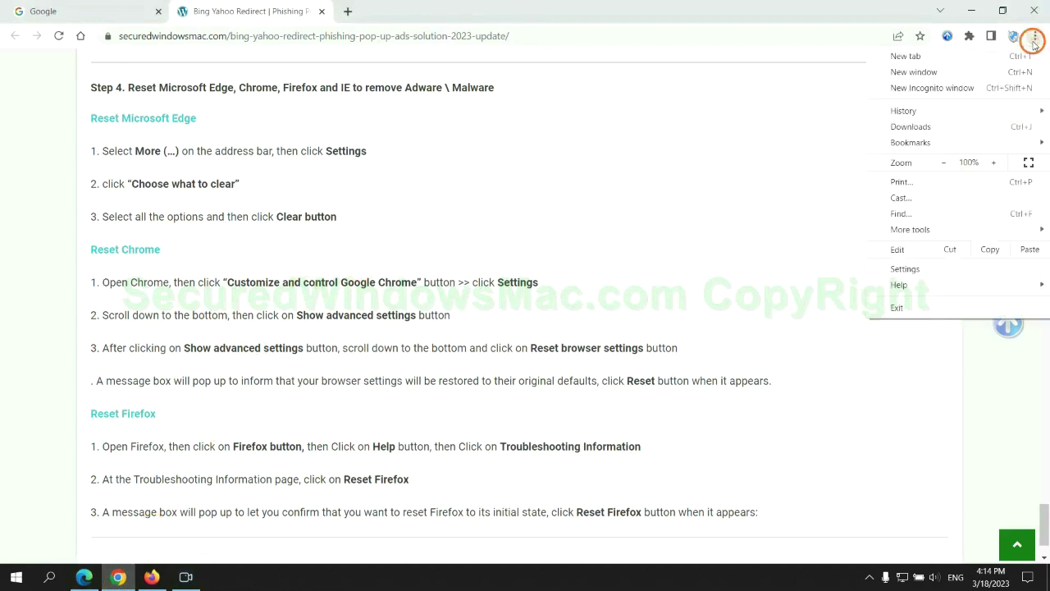
{"action": "left_click", "coordinate": [910, 268]}
{"action": "type", "text": "reset"}
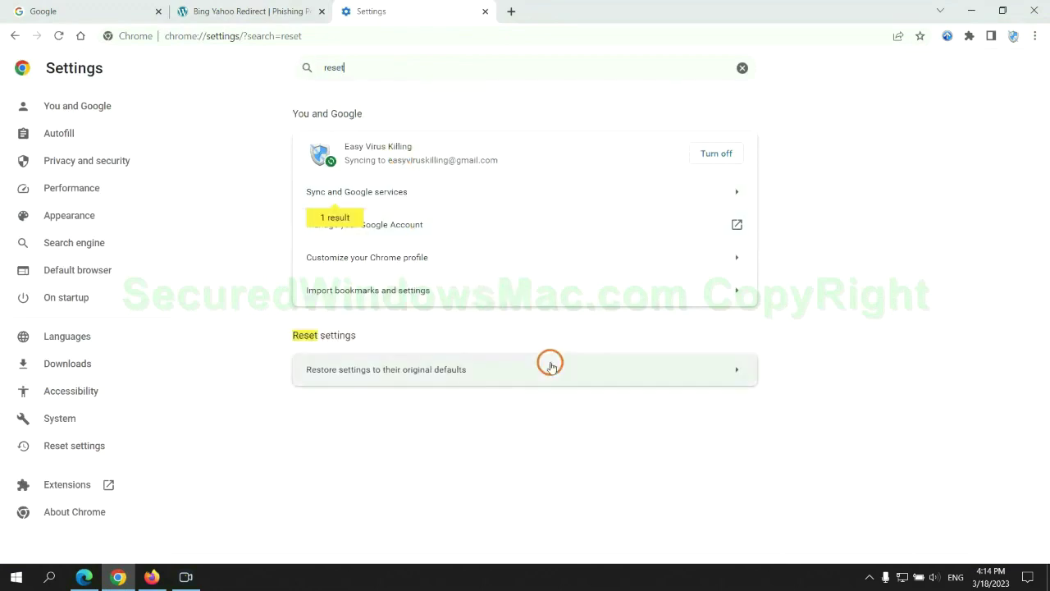
{"action": "left_click", "coordinate": [551, 368]}
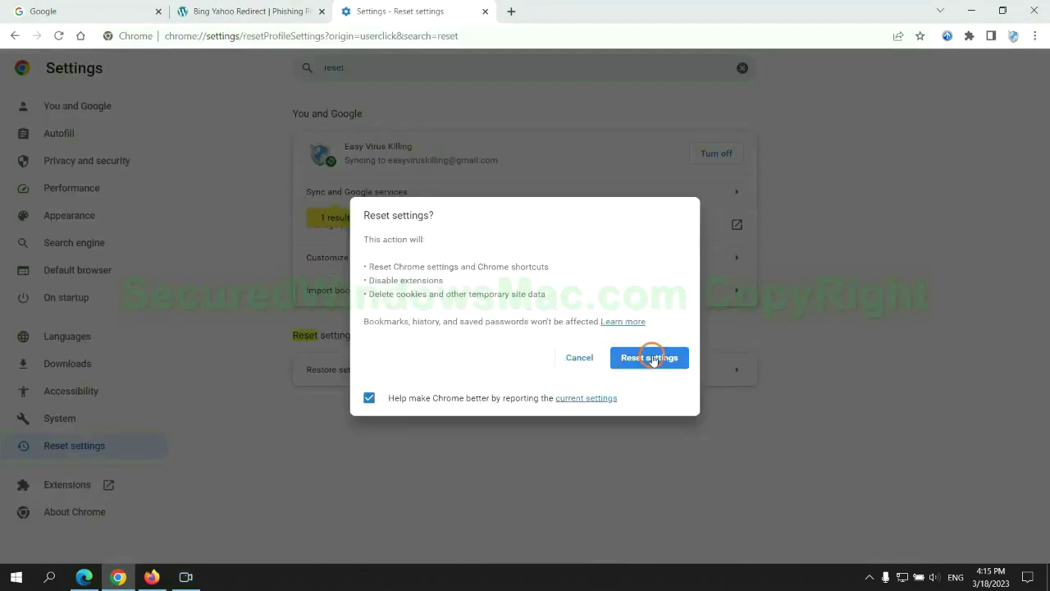
{"action": "left_click", "coordinate": [151, 577]}
Step: Refresh Firefox from Troubleshooting Information, then highlight 'If problems remain' in the guide's note
{"action": "left_click", "coordinate": [1009, 65]}
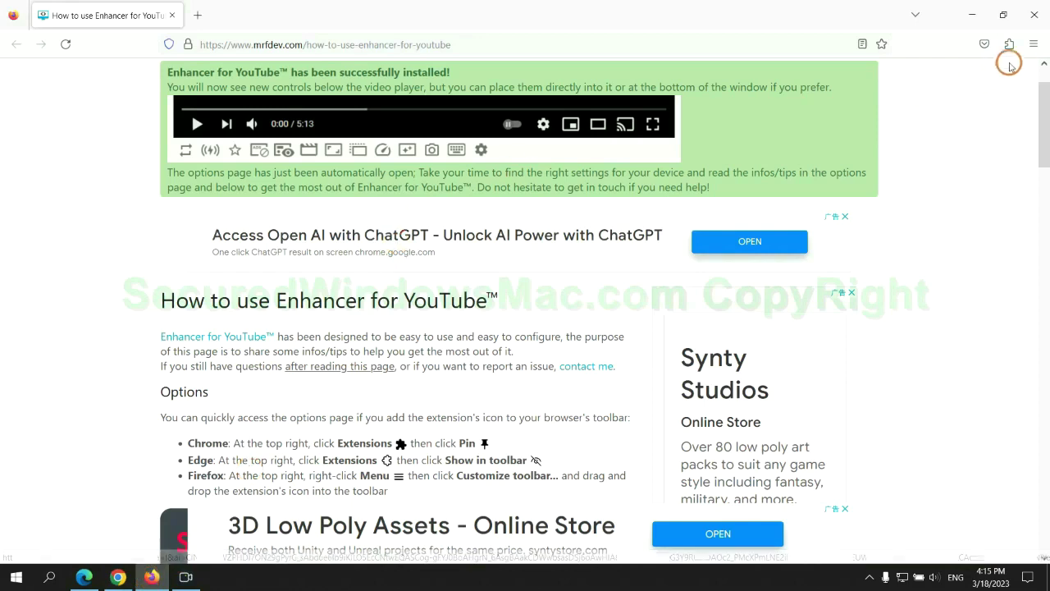
{"action": "left_click", "coordinate": [1033, 44]}
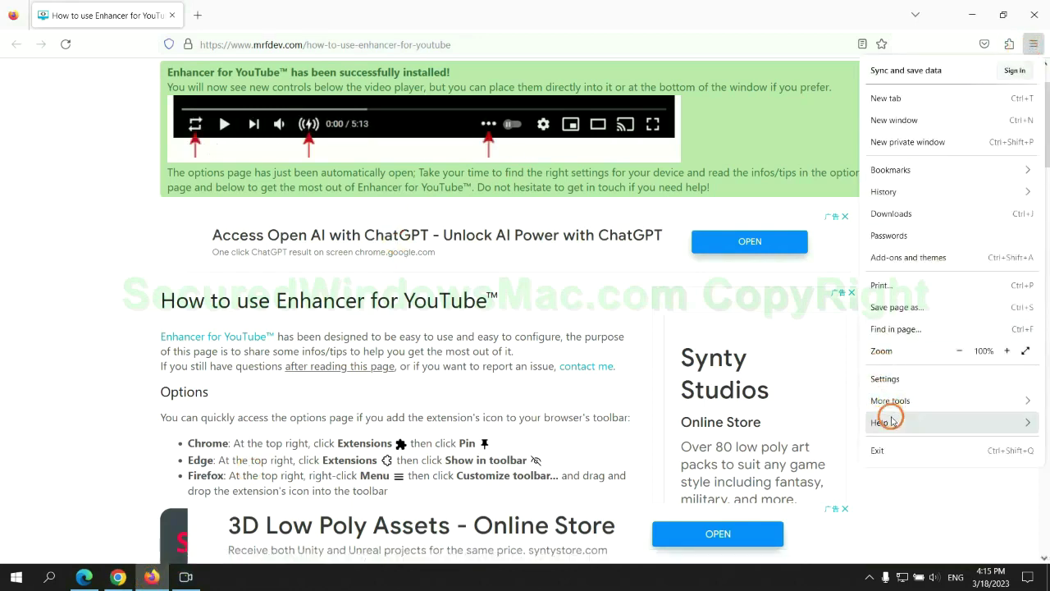
{"action": "left_click", "coordinate": [891, 421]}
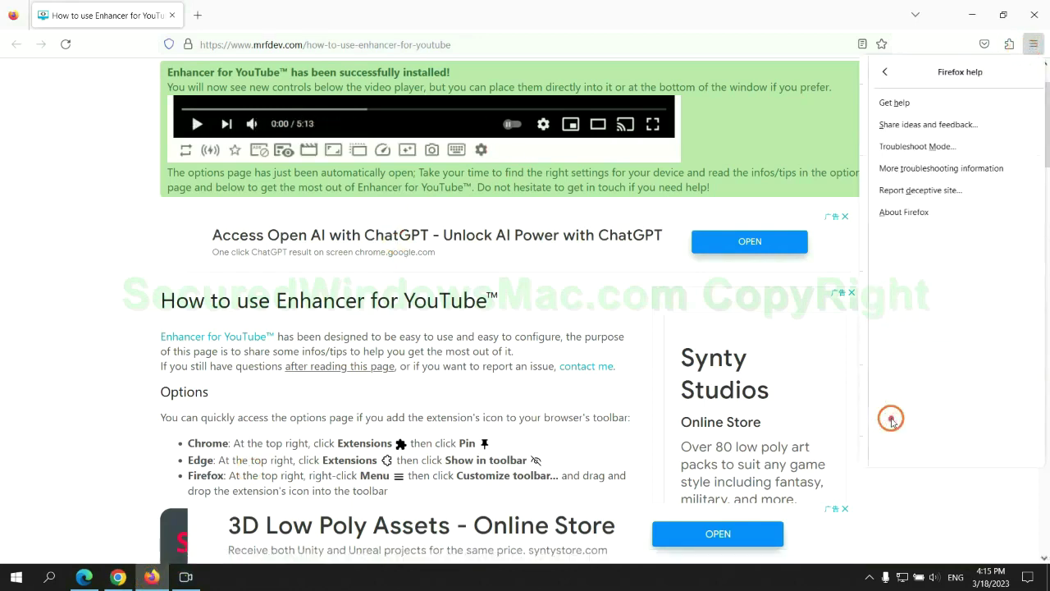
{"action": "left_click", "coordinate": [935, 169]}
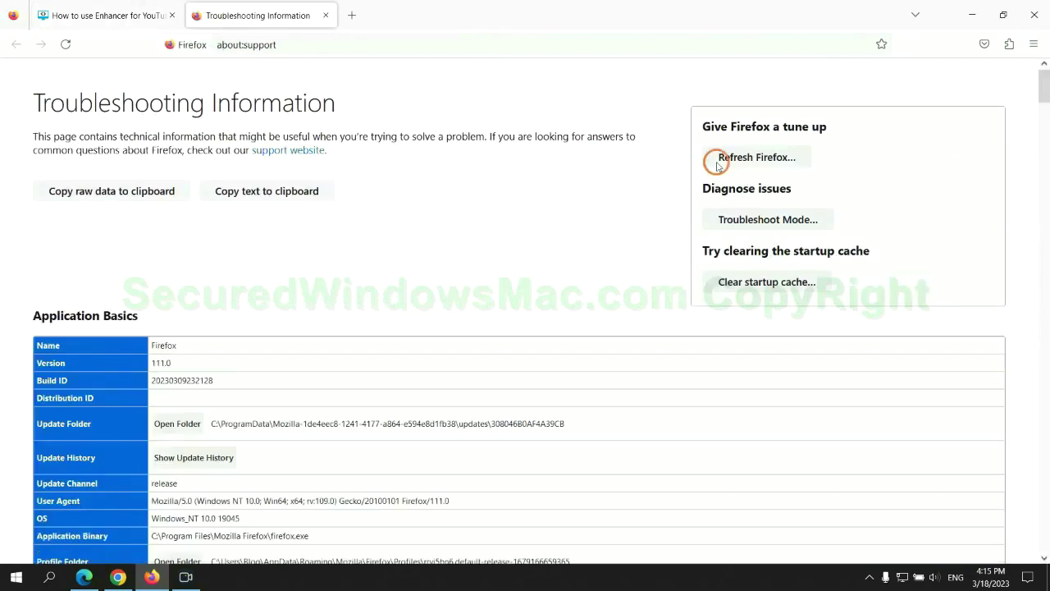
{"action": "left_click", "coordinate": [716, 165]}
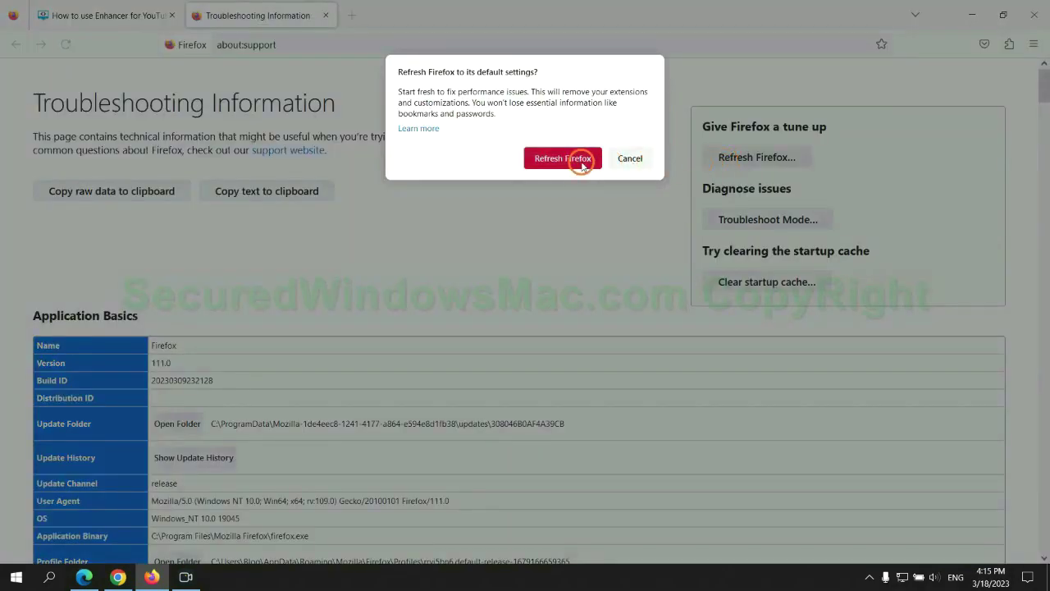
{"action": "left_click", "coordinate": [118, 577]}
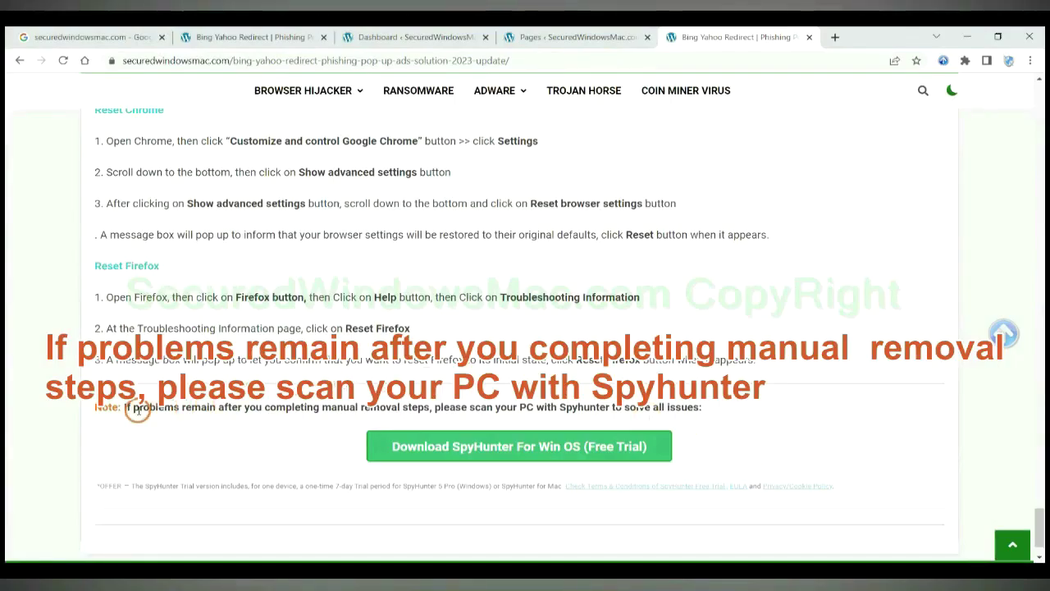
{"action": "left_click_drag", "start_coordinate": [123, 407], "coordinate": [222, 412]}
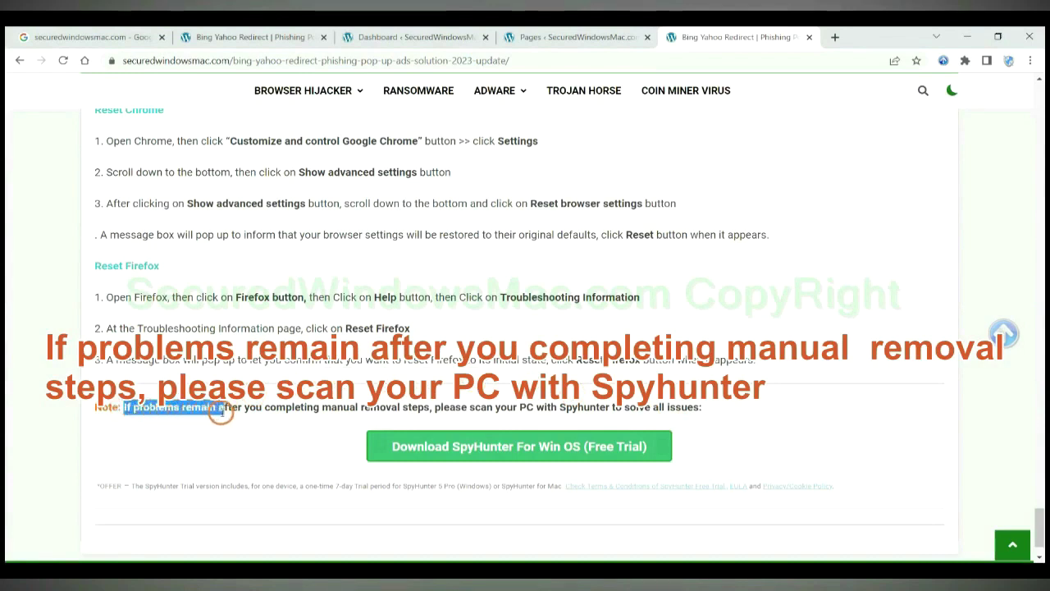